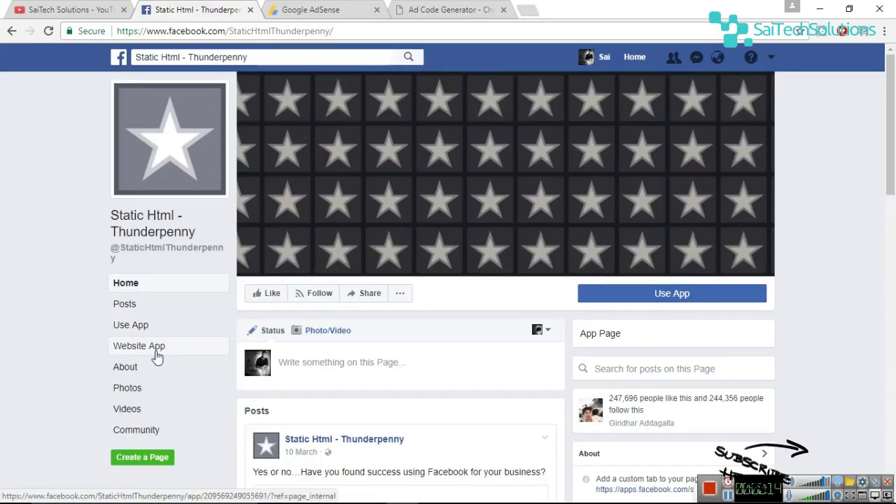
# - Open the Static Html - Thunderpenny page's Website App section and start adding Thunderpenny to a Facebook Page
pyautogui.click(157, 355)
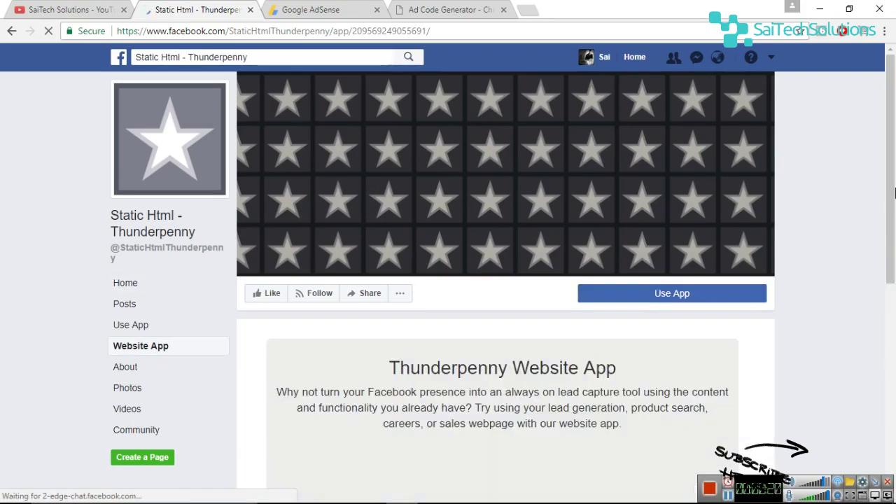
pyautogui.scroll(-3, 894, 280)
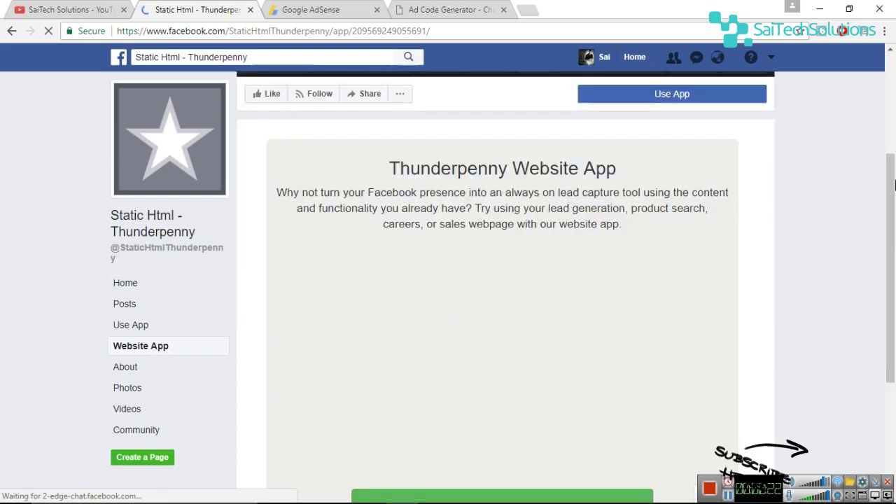
pyautogui.scroll(-1, 779, 326)
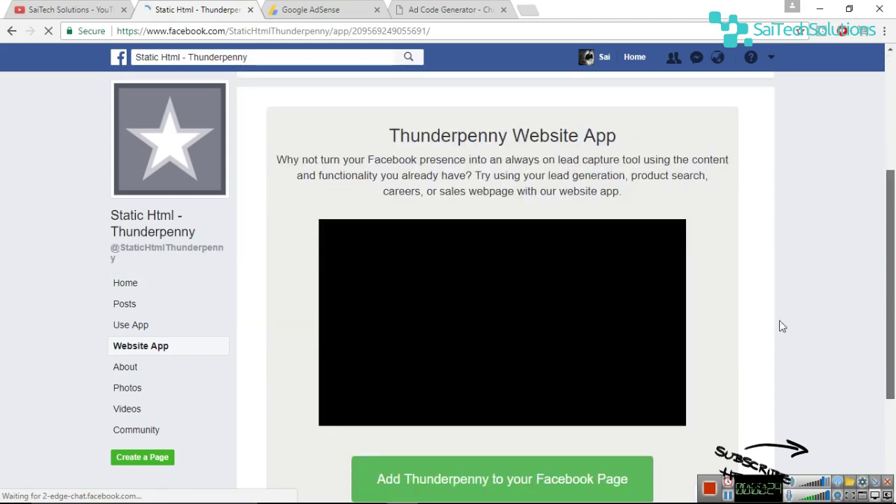
pyautogui.scroll(-3, 551, 480)
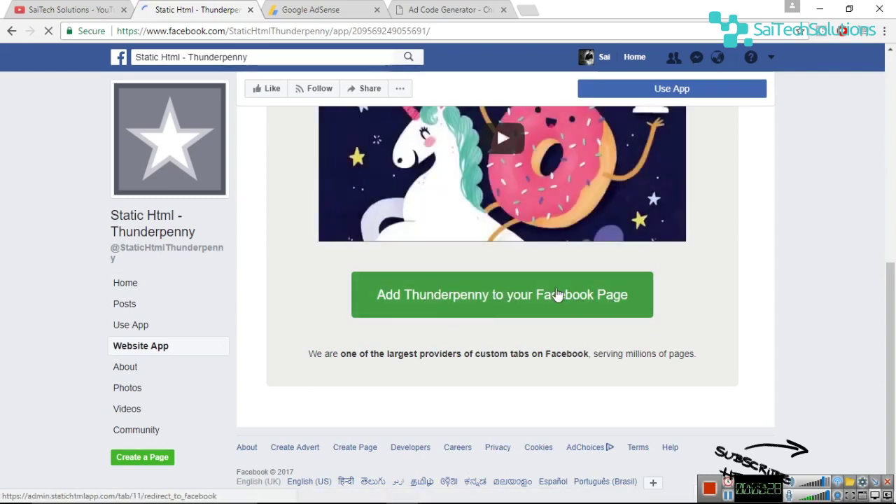
pyautogui.click(499, 287)
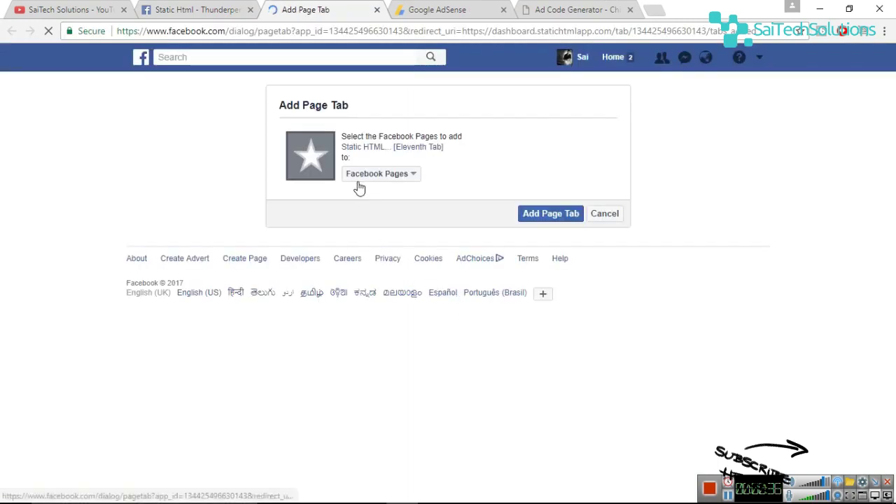
# - Select the Sai Tech Solutions page as the destination and add the Static HTML page tab to it
pyautogui.click(413, 176)
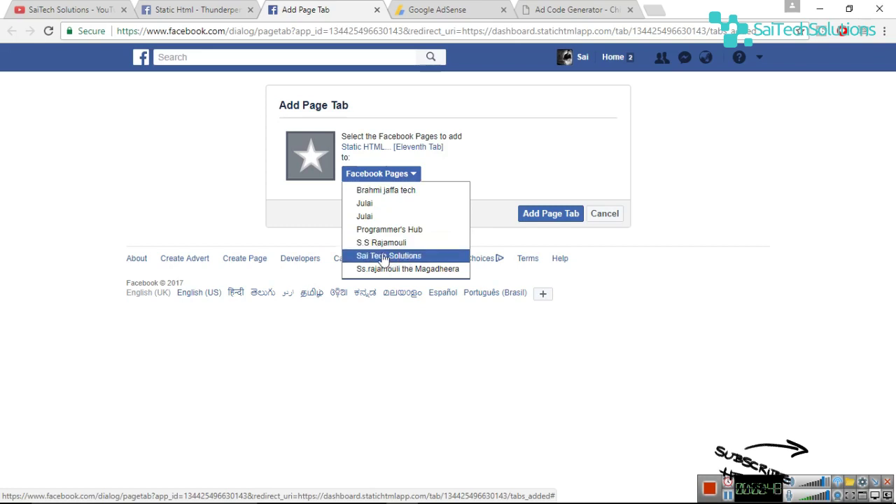
pyautogui.click(429, 259)
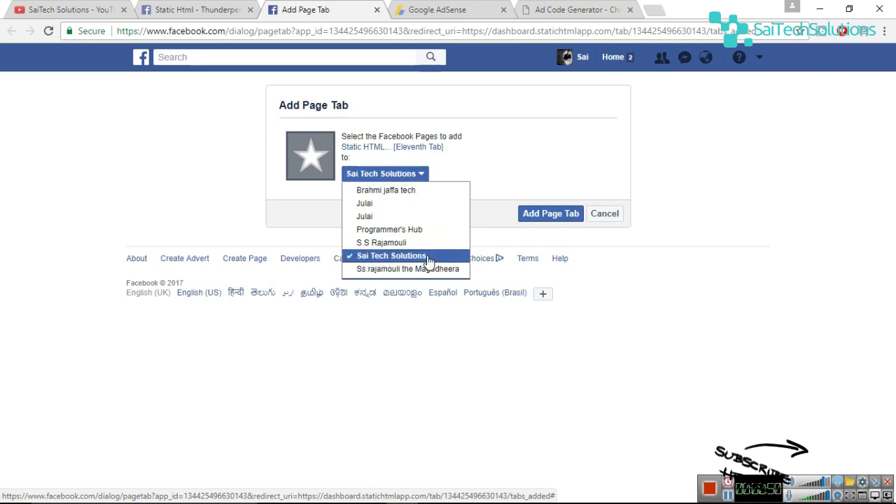
pyautogui.click(531, 244)
pyautogui.click(550, 217)
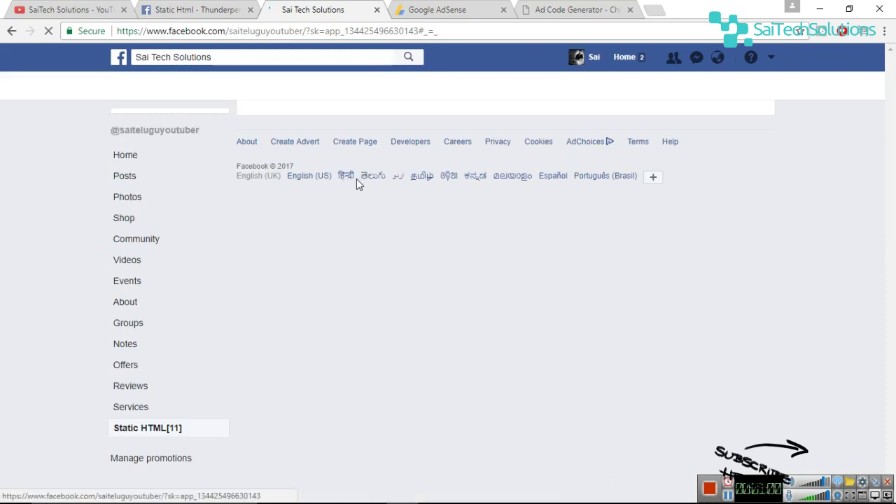
# - Close the Thunderpenny Facebook page and start setting up the new Static HTML tab on the Sai Tech Solutions page
pyautogui.click(184, 10)
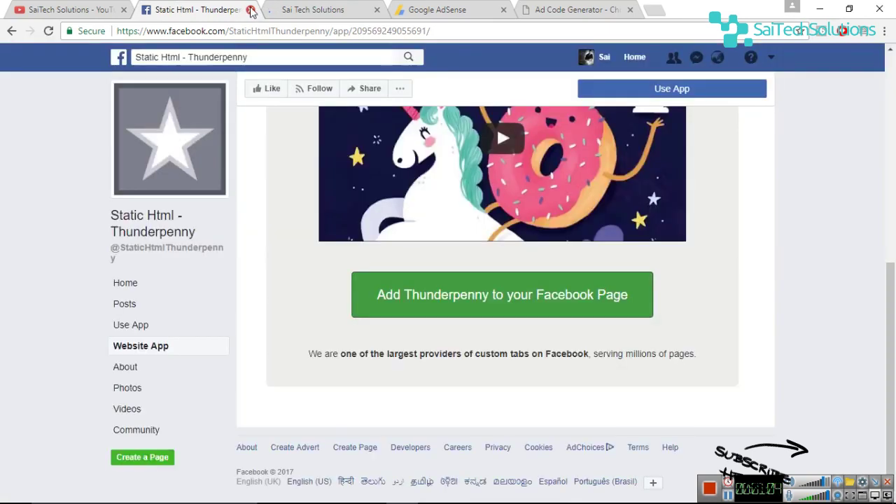
pyautogui.click(250, 10)
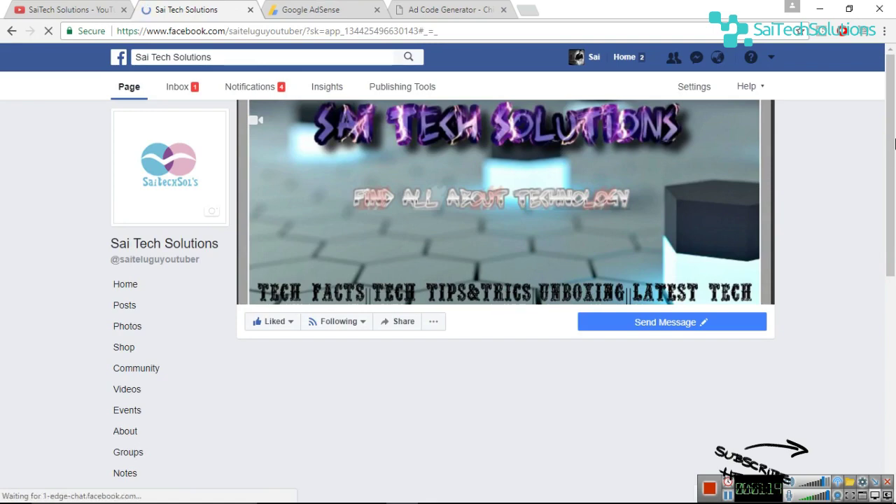
pyautogui.scroll(-3, 894, 236)
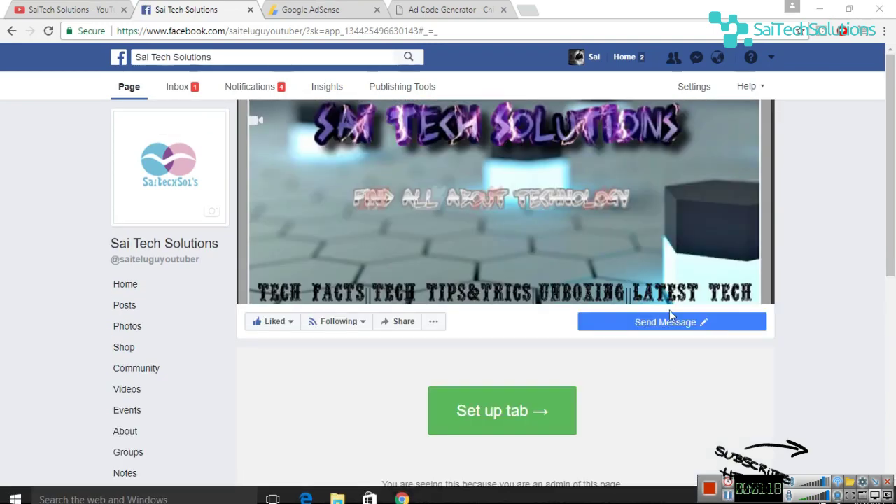
pyautogui.click(511, 413)
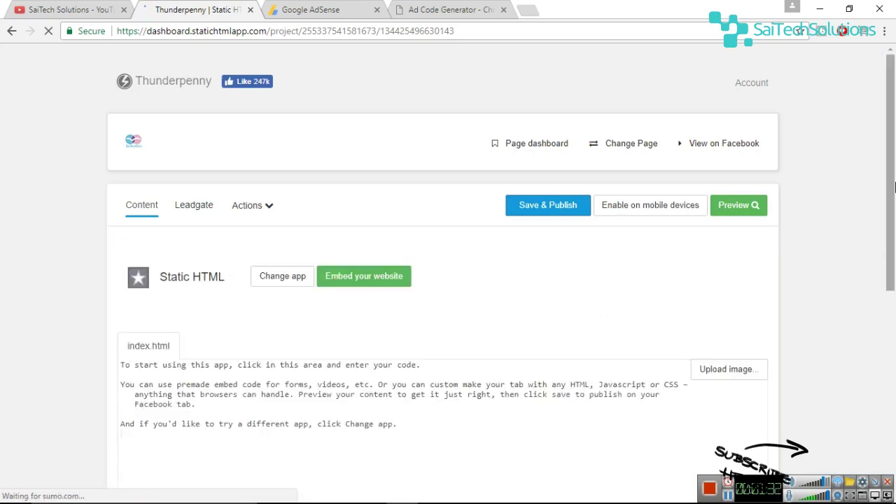
# - Delete all the placeholder text from the index.html code area
pyautogui.scroll(-1, 893, 246)
pyautogui.scroll(-2, 893, 247)
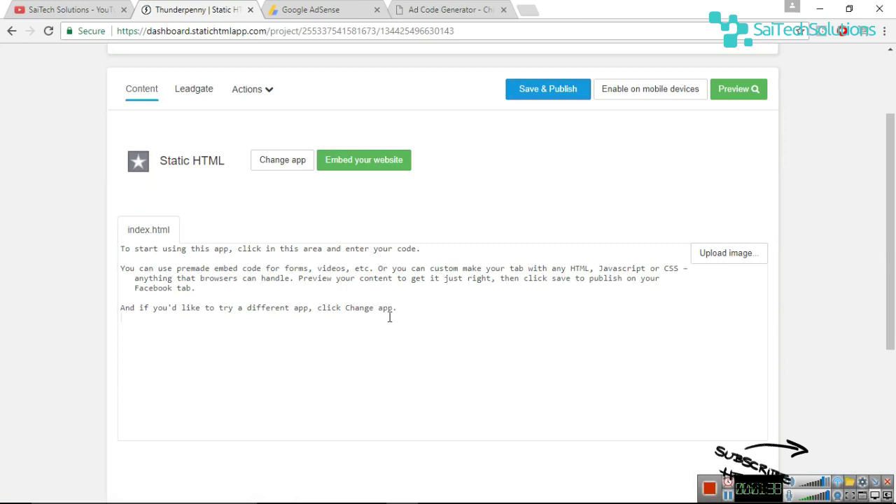
pyautogui.moveTo(399, 308); pyautogui.dragTo(67, 246)
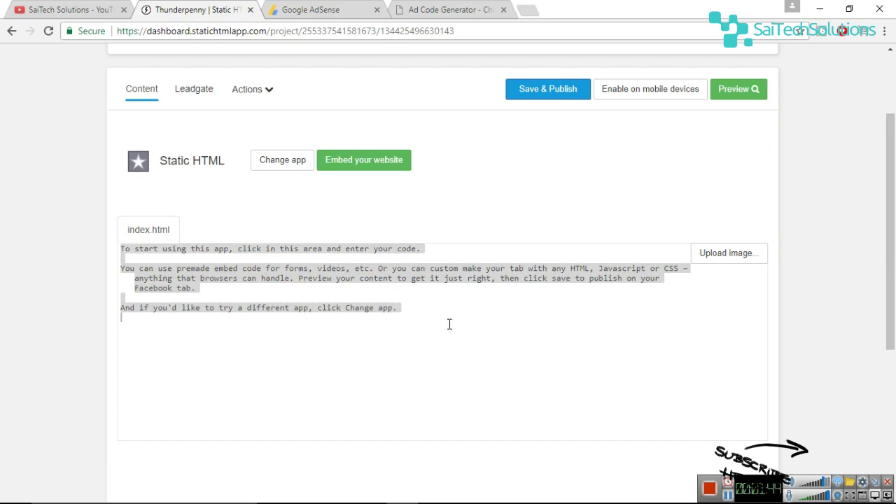
pyautogui.press('BackSpace')
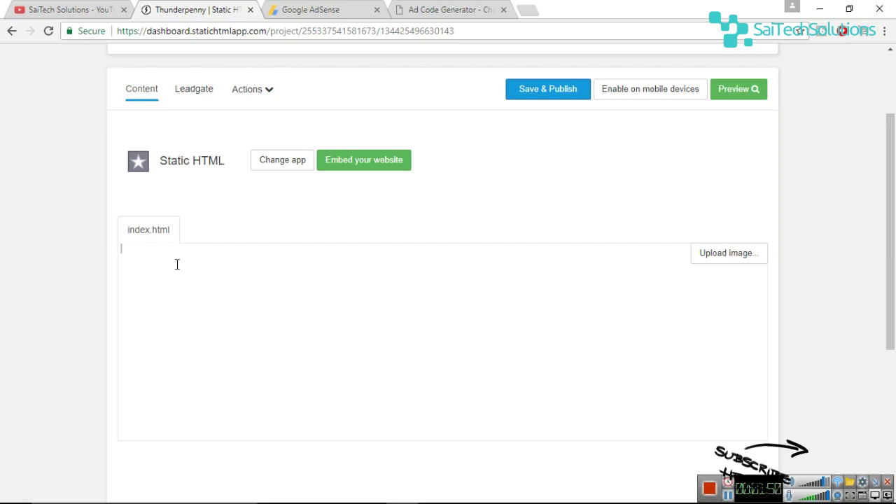
# - Switch to Google AdSense and create a new Text & display ads unit named "page"
pyautogui.press('super')
pyautogui.click(324, 14)
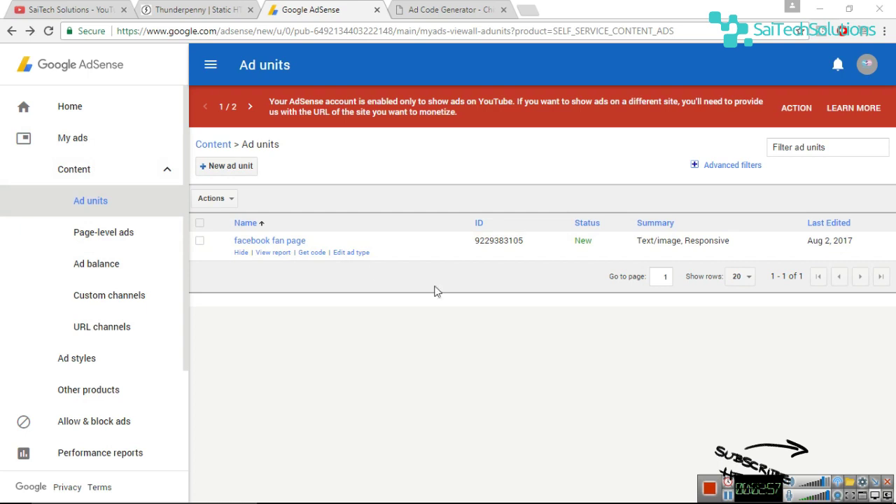
pyautogui.click(219, 175)
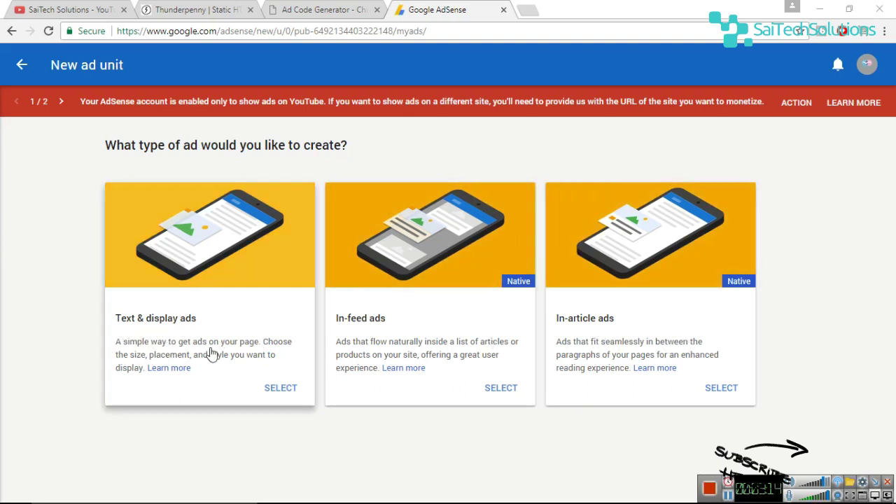
pyautogui.click(277, 387)
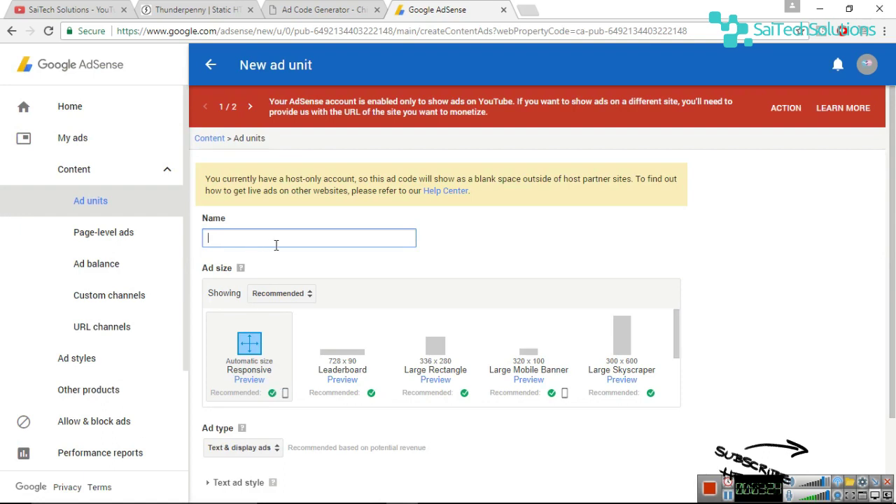
pyautogui.write('age')
# - Choose the 728 x 90 Leaderboard ad size for the new unit, view its preview and close it
pyautogui.scroll(-1, 770, 336)
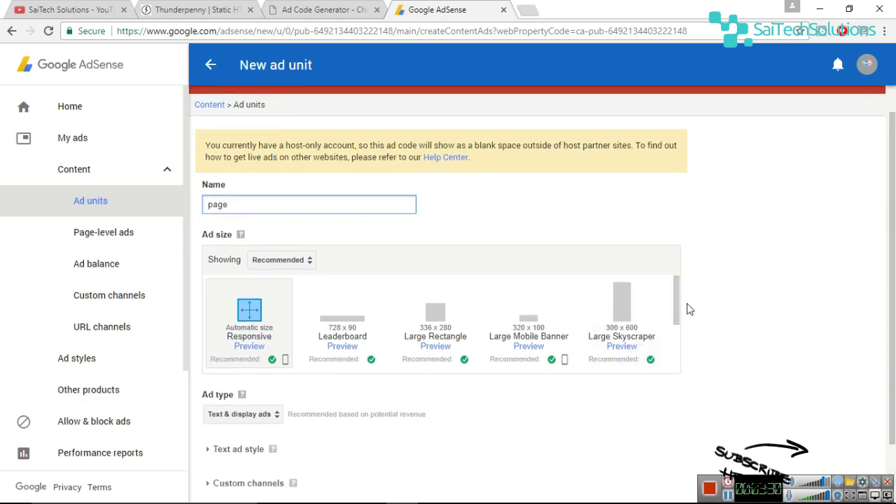
pyautogui.scroll(-2, 675, 336)
pyautogui.scroll(2, 680, 343)
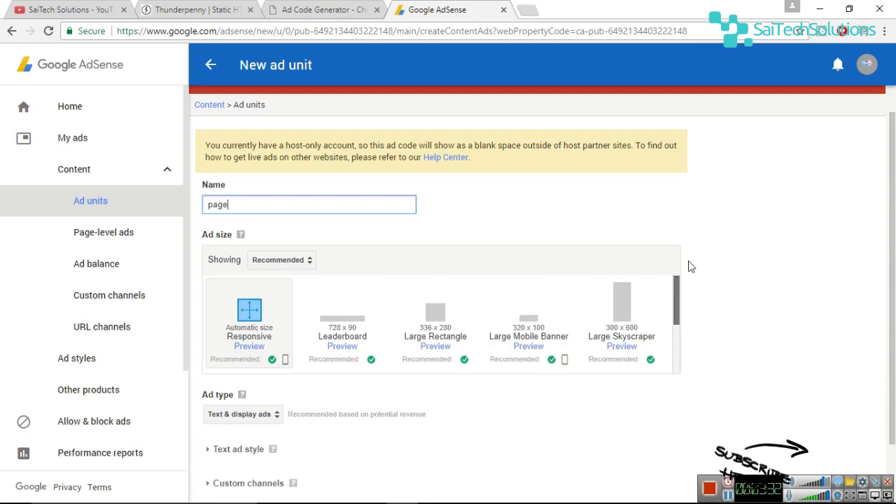
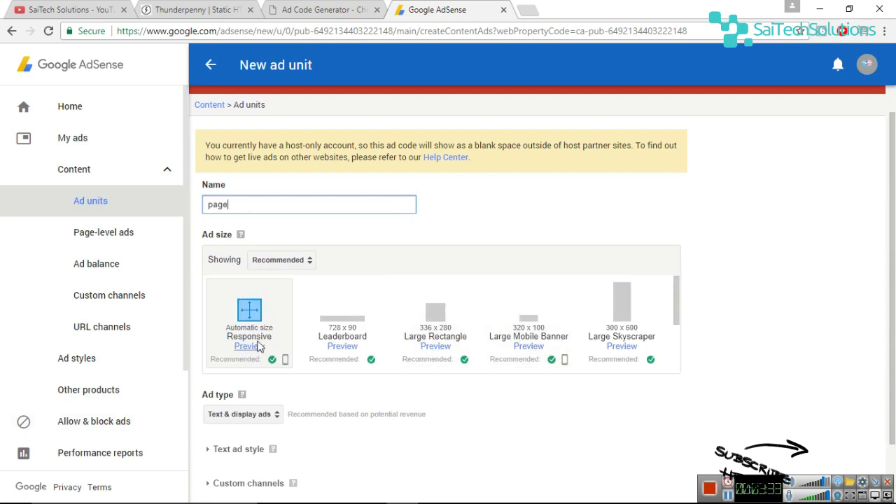
pyautogui.click(341, 347)
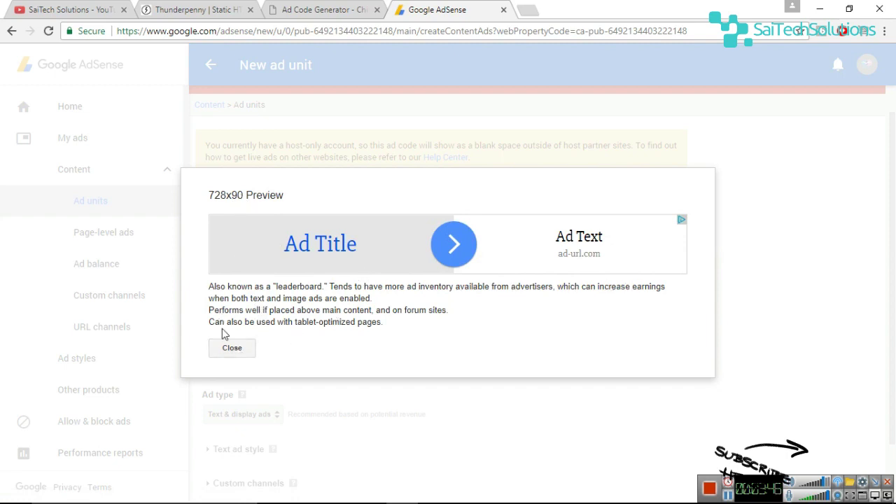
pyautogui.click(231, 348)
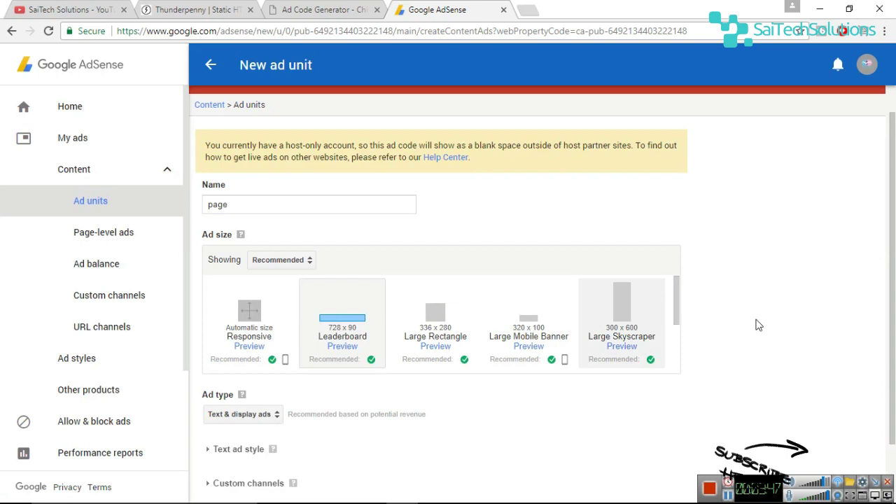
# - Set the ad type to Text & display ads, then save the ad unit and get its code
pyautogui.scroll(-2, 644, 338)
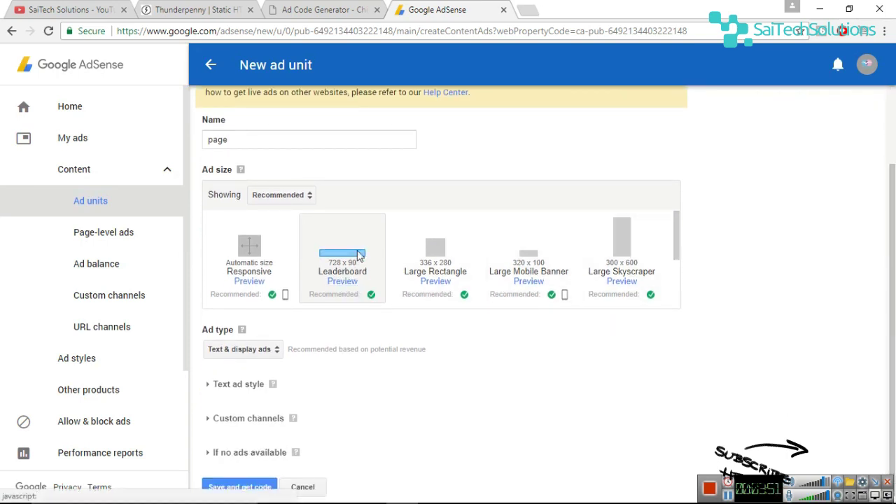
pyautogui.scroll(-1, 420, 302)
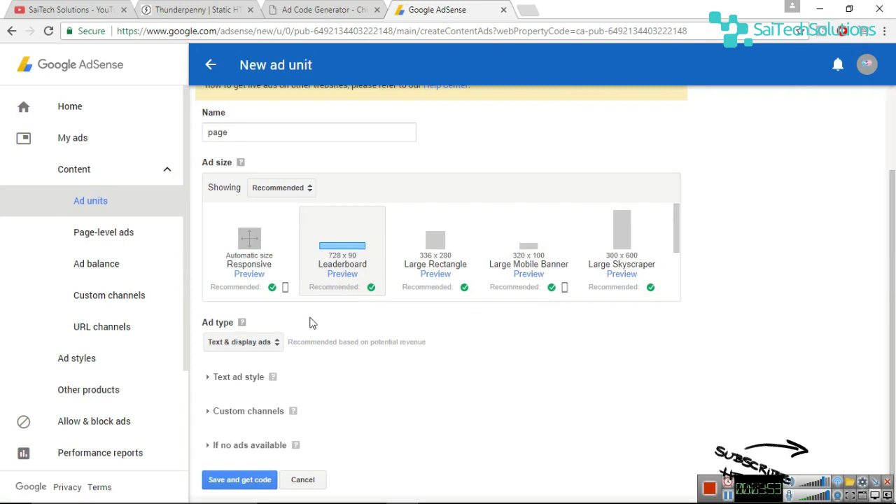
pyautogui.click(258, 342)
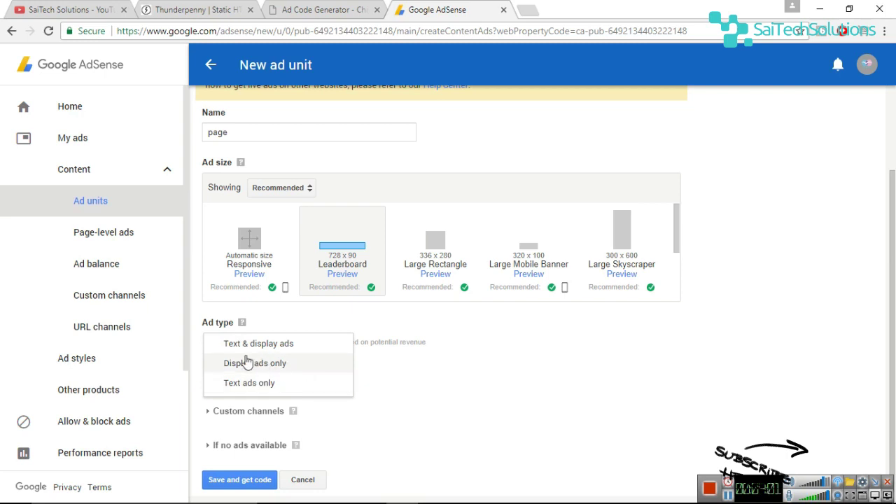
pyautogui.click(285, 351)
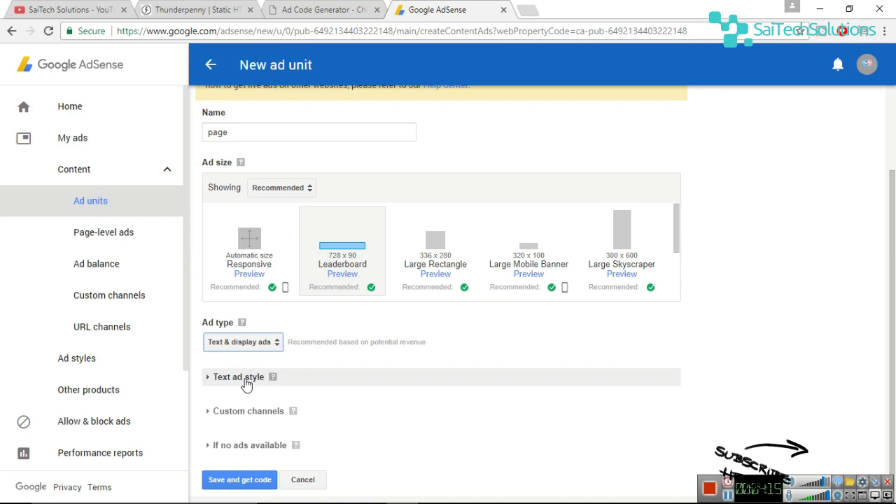
pyautogui.click(241, 480)
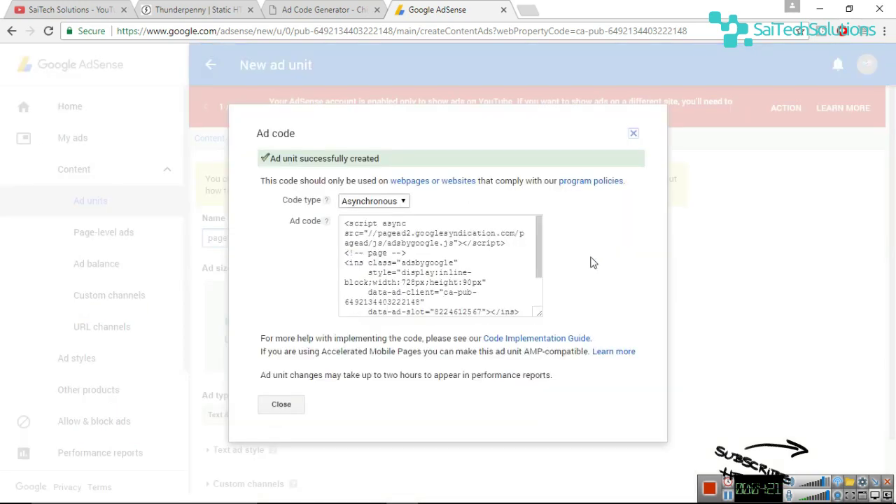
# - Copy the complete asynchronous ad code of the new unit and close the ad code dialog
pyautogui.click(540, 249)
pyautogui.scroll(-3, 541, 250)
pyautogui.scroll(3, 378, 278)
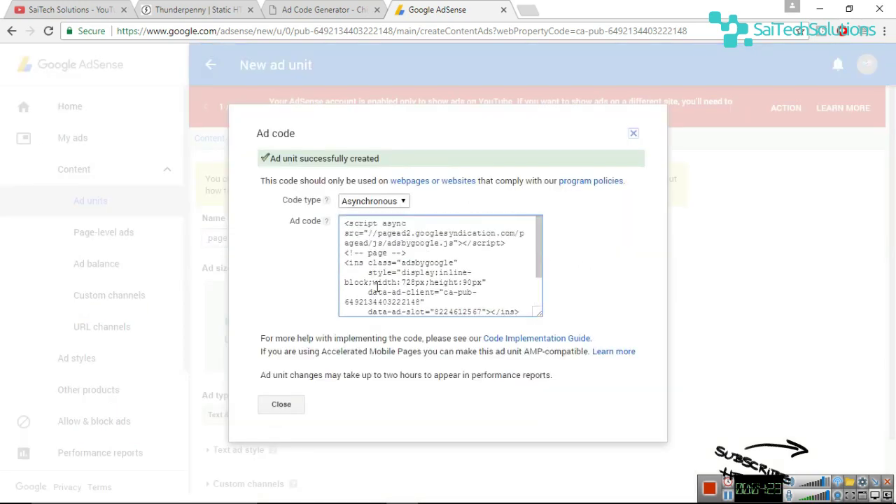
pyautogui.hotkey('ctrl', 'a')
pyautogui.rightClick(405, 284)
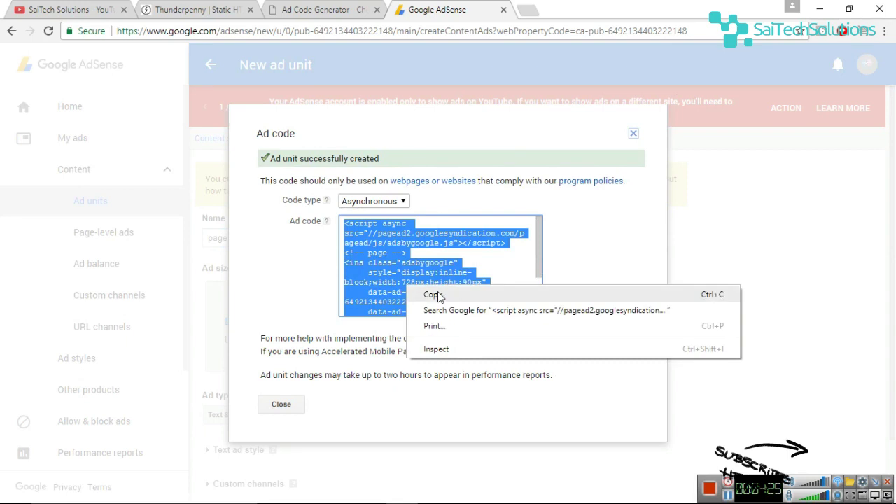
pyautogui.click(439, 297)
pyautogui.click(286, 405)
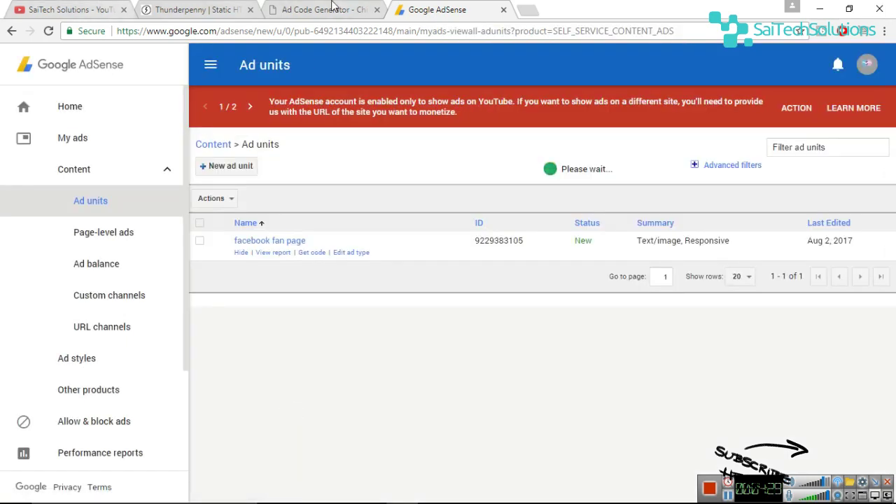
# - Return to the Thunderpenny Static HTML editor and paste the copied ad code into index.html
pyautogui.click(213, 8)
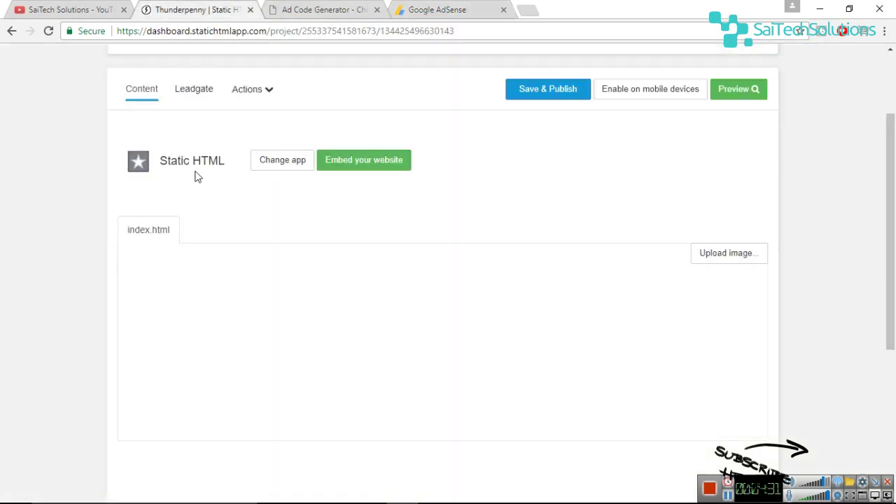
pyautogui.click(409, 333)
pyautogui.rightClick(191, 275)
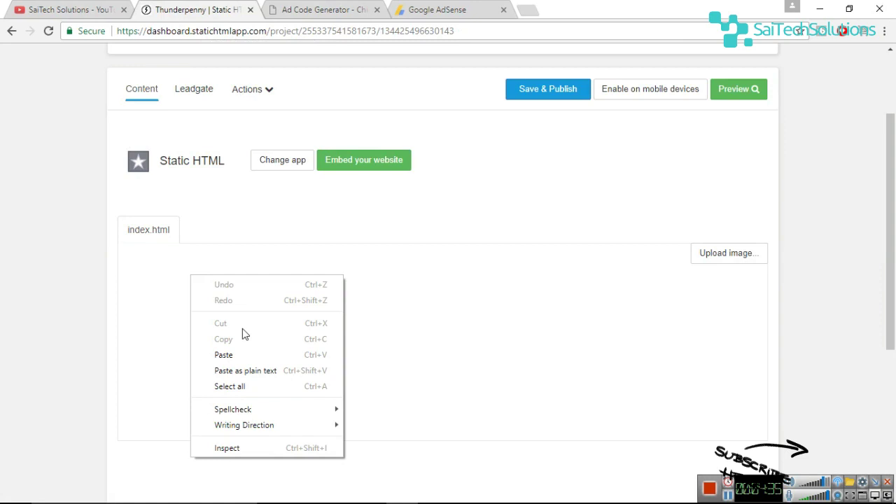
pyautogui.click(245, 354)
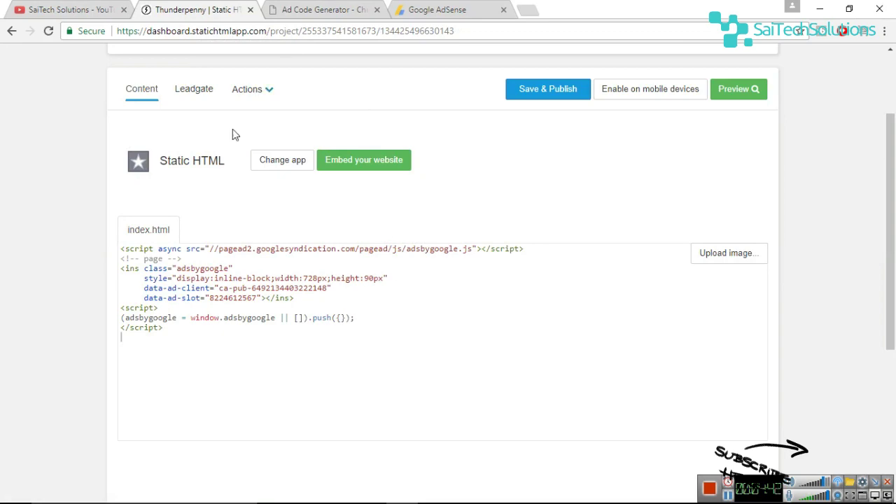
# - Open the YouTube channel youtube.com/c/saitechsolutions in a new tab and open its telugu tech talks #2 live Q/A video
pyautogui.hotkey('ctrl', 't')
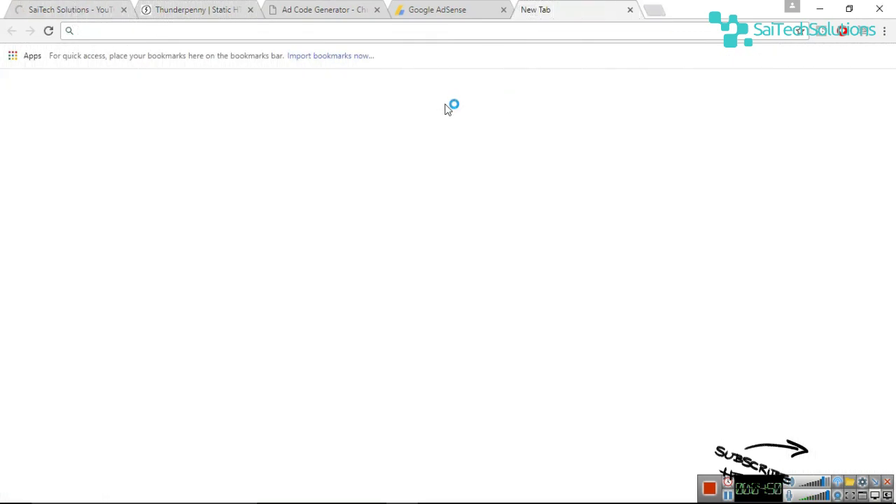
pyautogui.write('youtube.com/c/saitechsolutions')
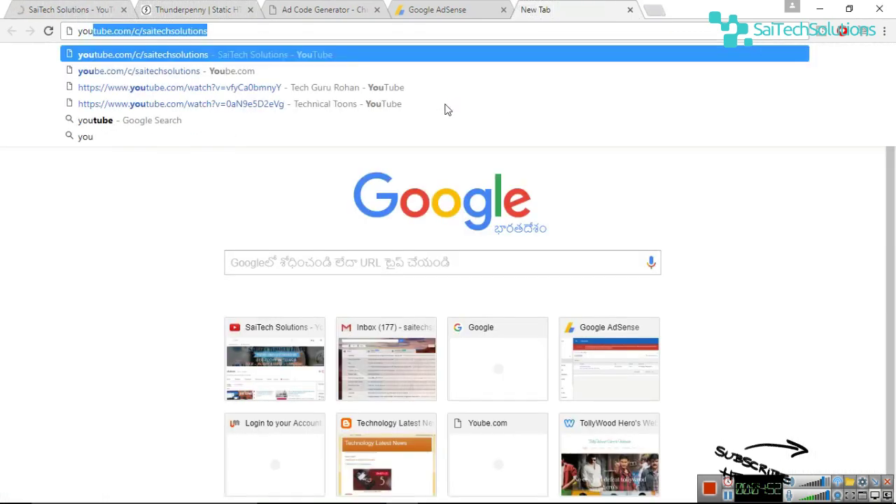
pyautogui.press('Return')
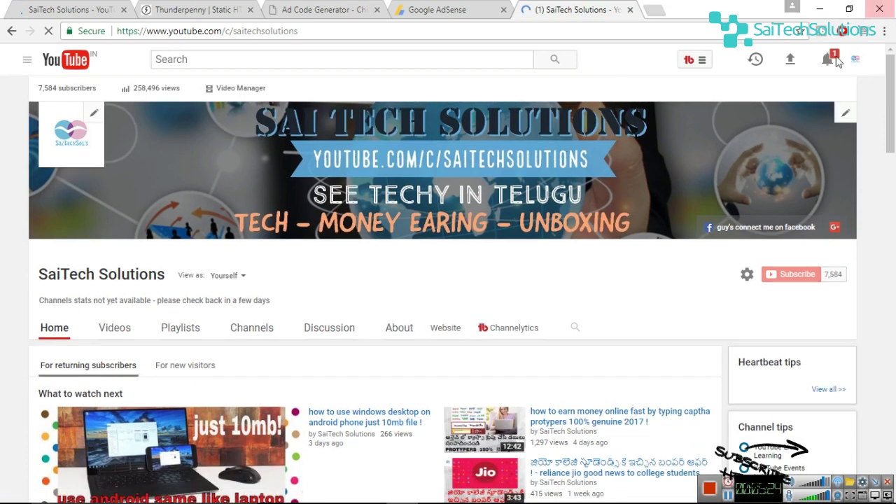
pyautogui.click(114, 329)
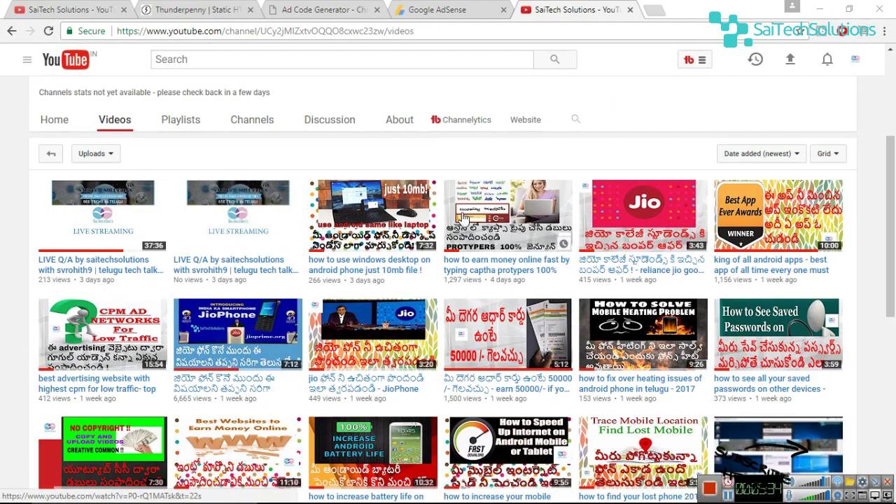
pyautogui.click(77, 272)
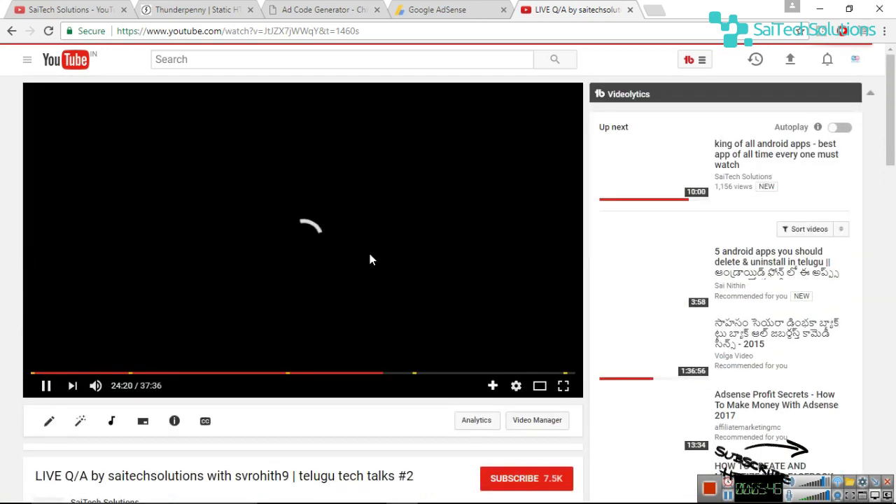
# - Copy the embed code of the opened live Q/A video and close the YouTube tab
pyautogui.click(364, 211)
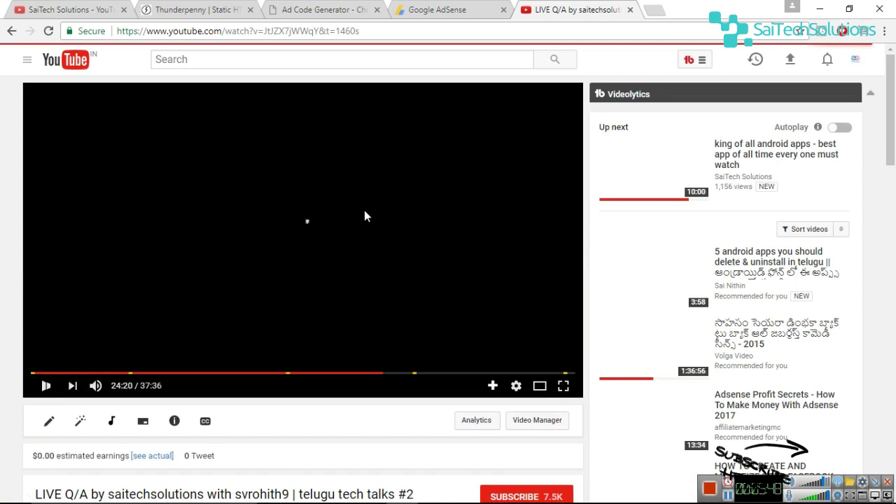
pyautogui.click(364, 210)
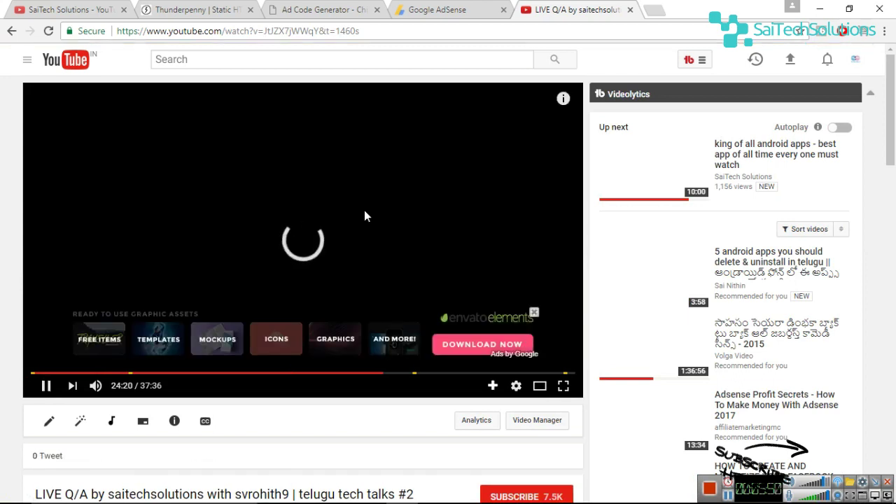
pyautogui.rightClick(364, 210)
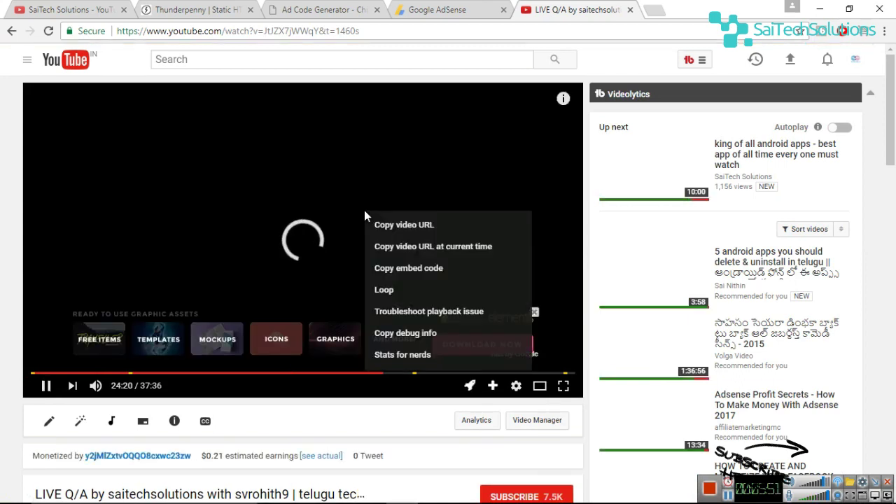
pyautogui.click(415, 271)
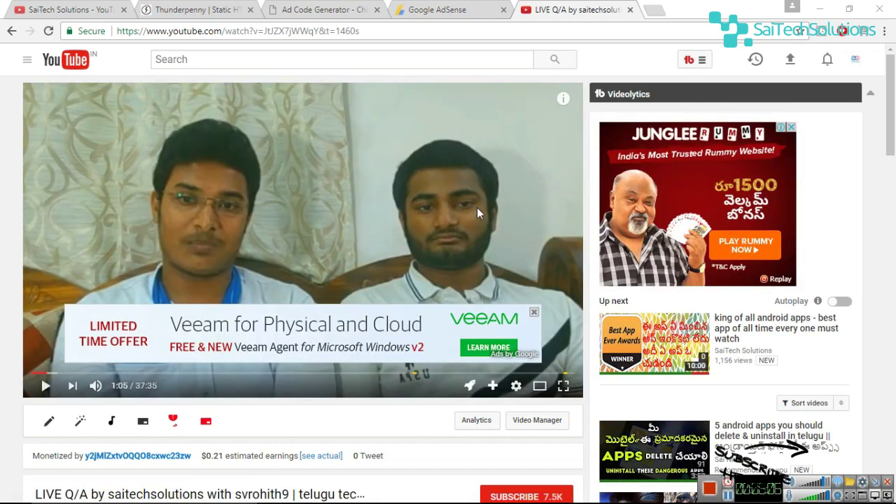
pyautogui.click(630, 9)
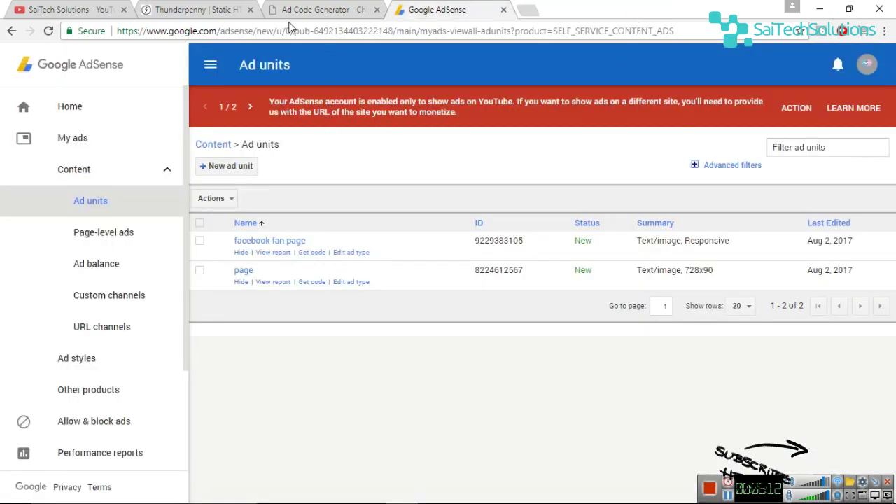
# - Return to the Thunderpenny editor, paste the video embed code below the AdSense script in index.html, and insert </center> before its div
pyautogui.click(217, 9)
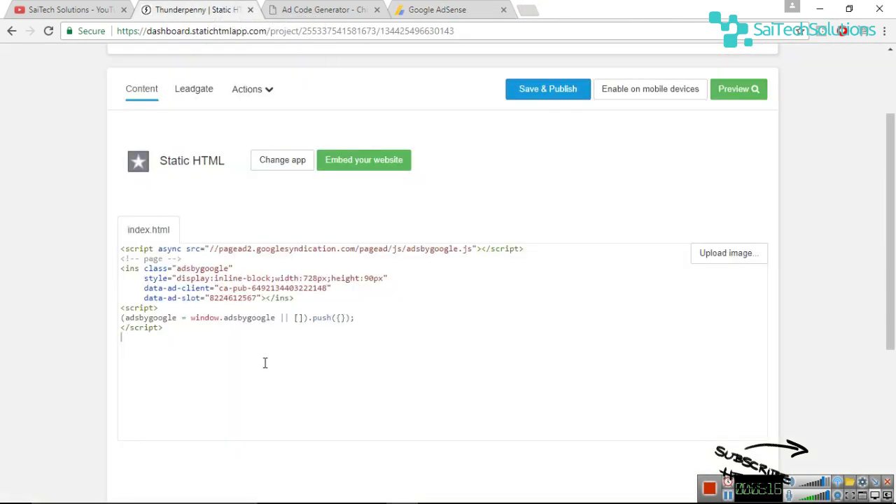
pyautogui.hotkey('ctrl', 'v')
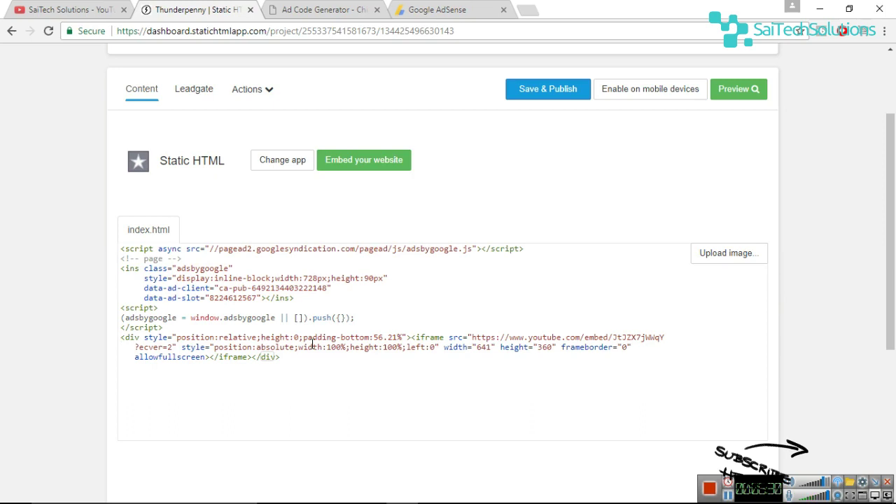
pyautogui.write('</center>')
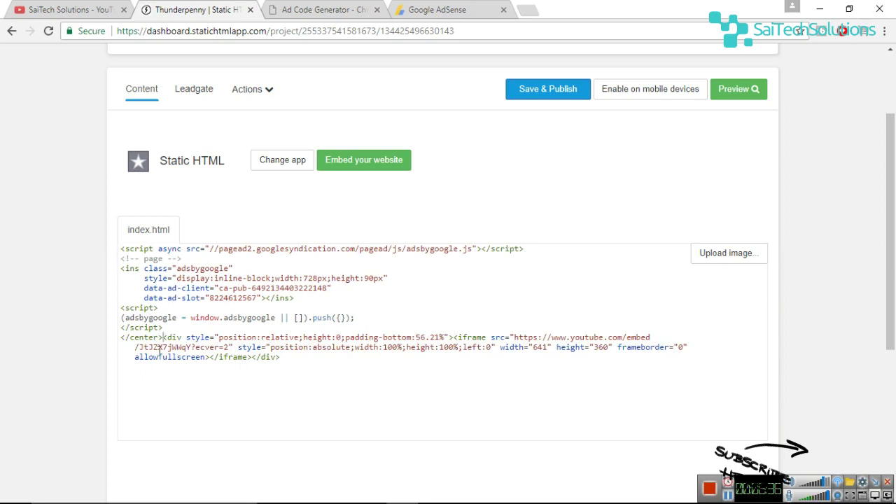
pyautogui.moveTo(120, 338); pyautogui.dragTo(130, 339)
pyautogui.click(137, 339)
# - Save and publish the Static HTML content, look through its preview and close the preview
pyautogui.click(551, 96)
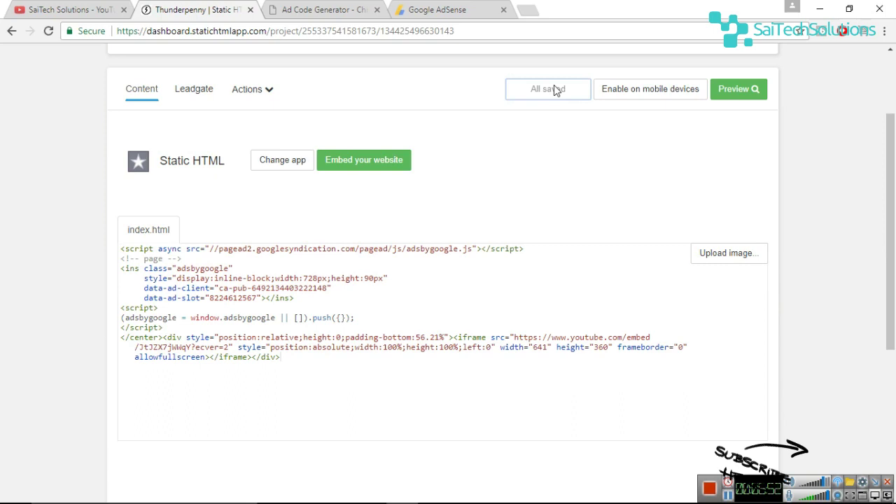
pyautogui.click(746, 94)
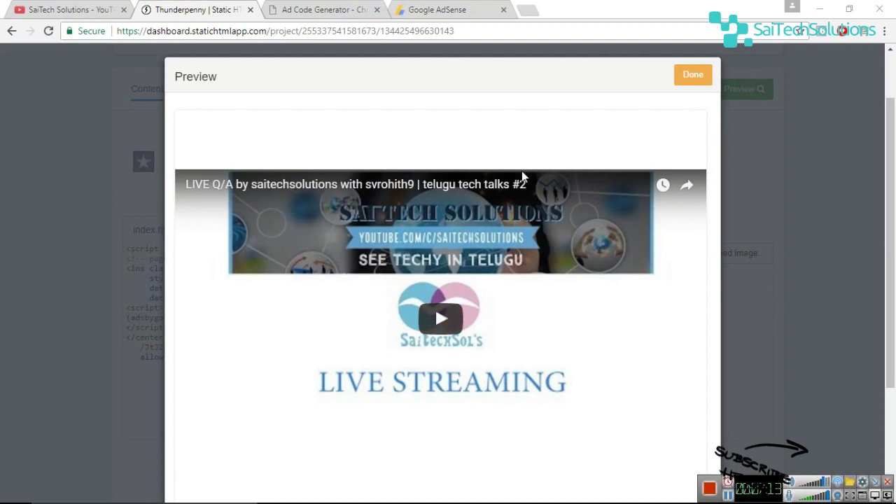
pyautogui.scroll(-2, 894, 315)
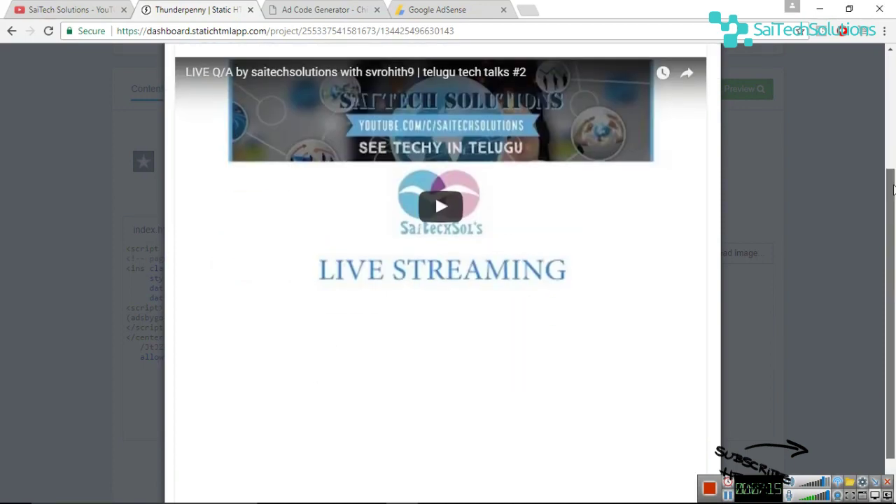
pyautogui.scroll(3, 864, 208)
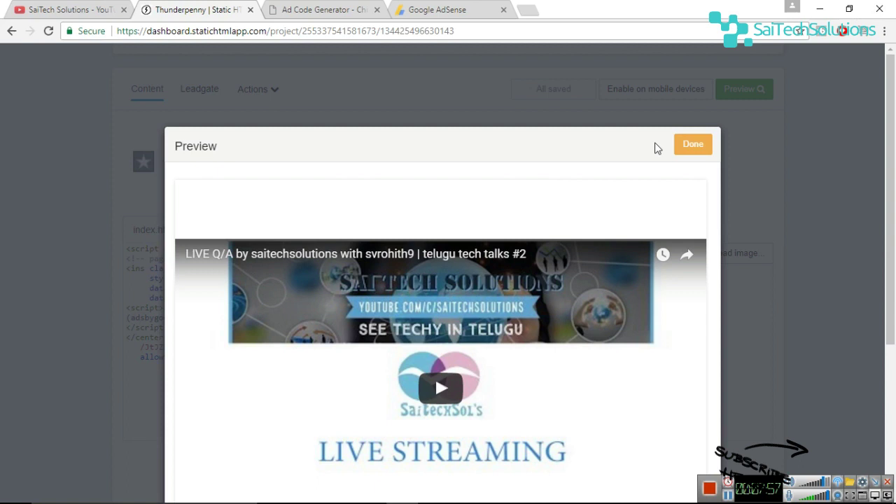
pyautogui.click(694, 147)
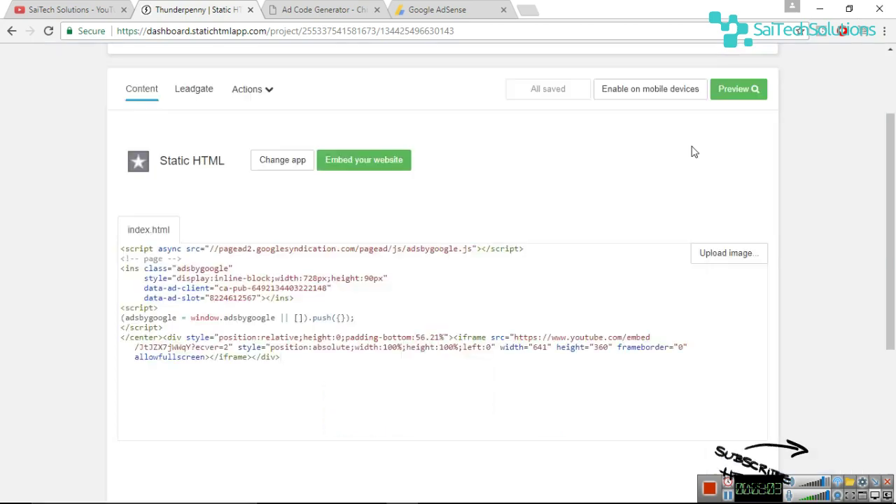
# - Switch to the Chitika Ad Code Generator and examine its example ad, generated code and available ad formats
pyautogui.scroll(2, 819, 98)
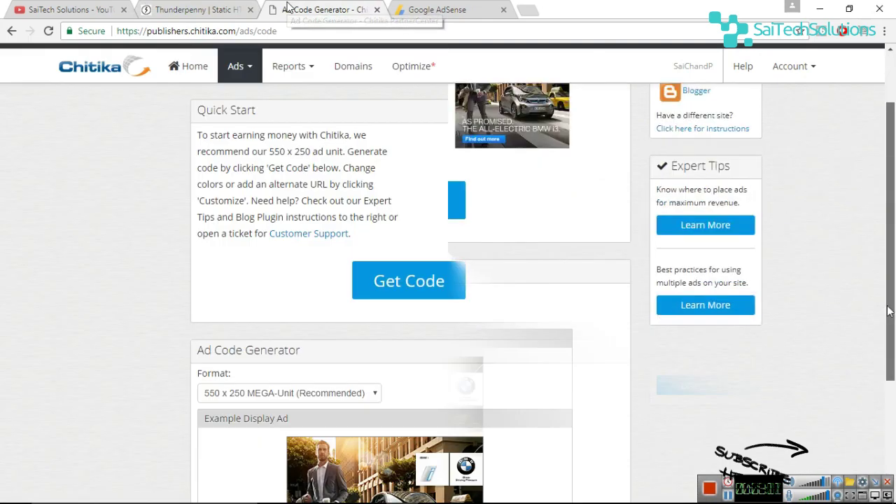
pyautogui.scroll(-5, 895, 408)
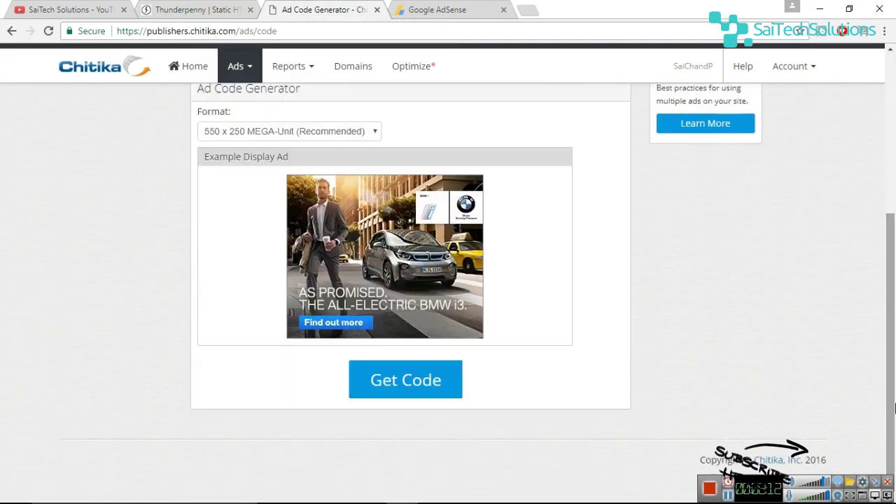
pyautogui.moveTo(895, 408); pyautogui.dragTo(895, 219)
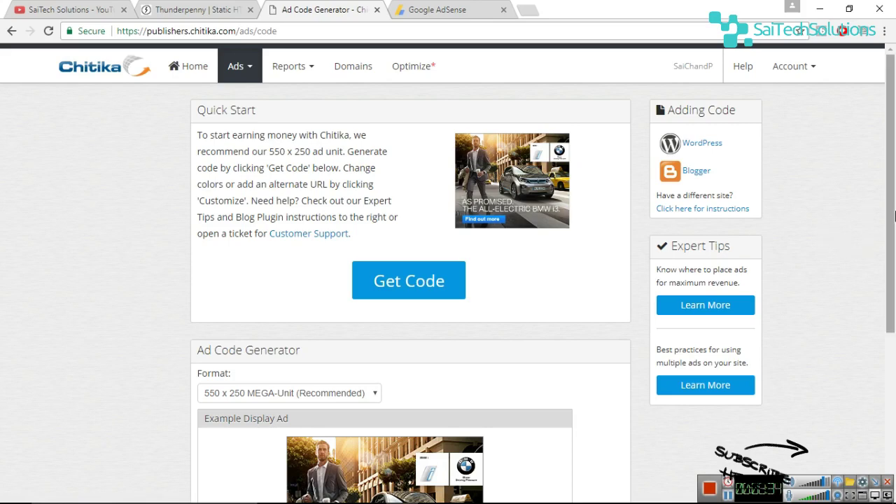
pyautogui.scroll(-3, 895, 208)
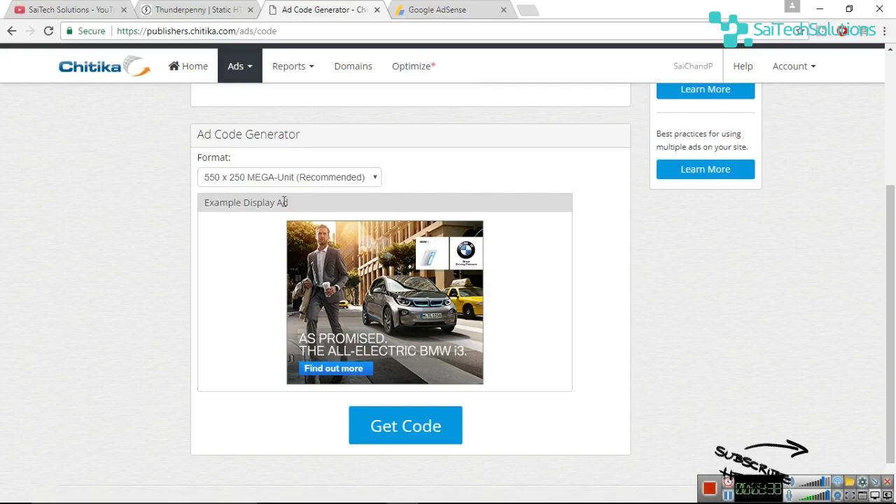
pyautogui.click(397, 434)
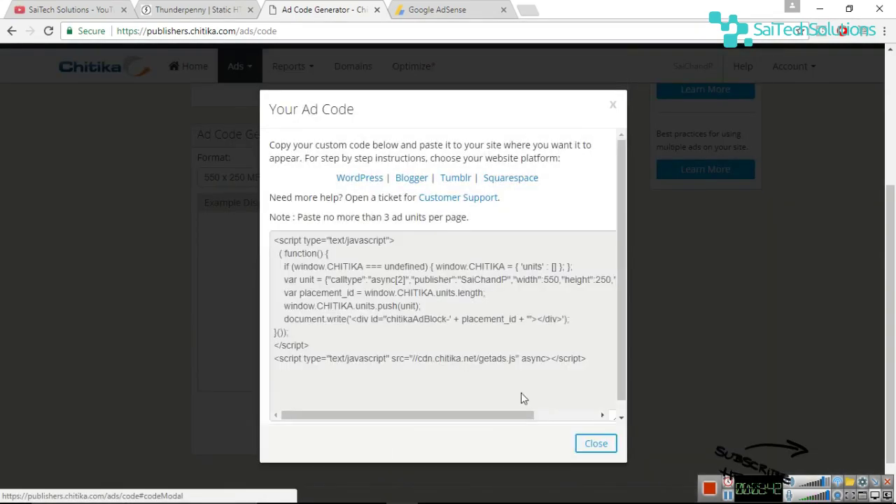
pyautogui.click(597, 445)
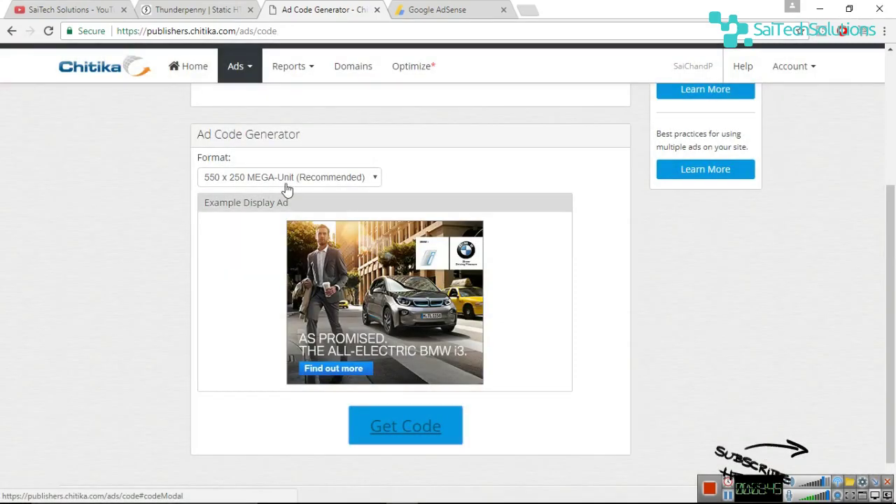
pyautogui.click(286, 184)
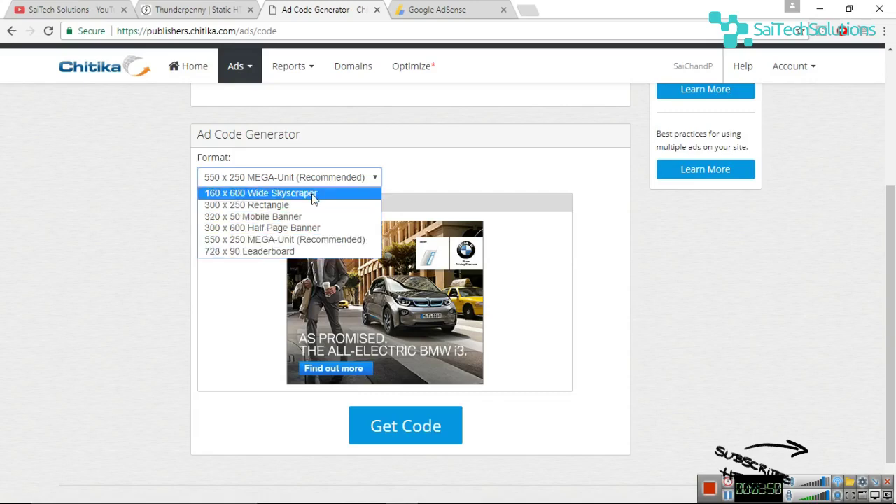
pyautogui.click(624, 265)
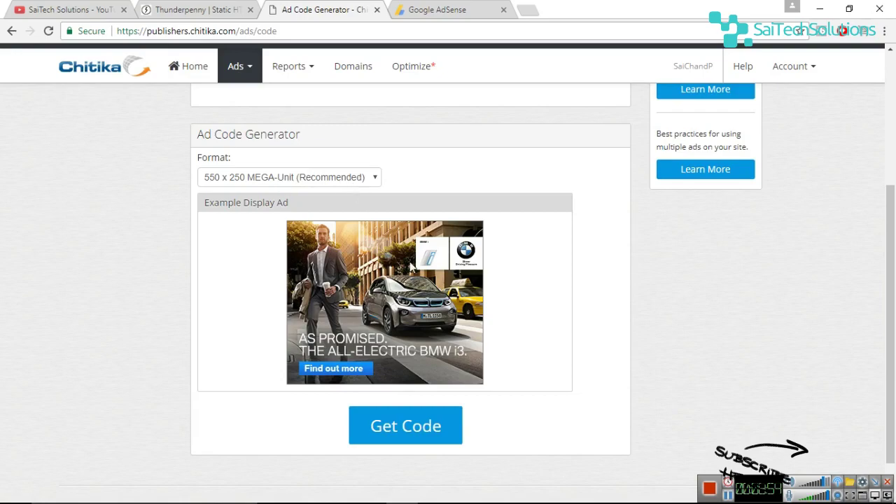
# - Get the Chitika ad code for the 550 x 250 MEGA-Unit, copy all of it and close the code dialog
pyautogui.click(420, 429)
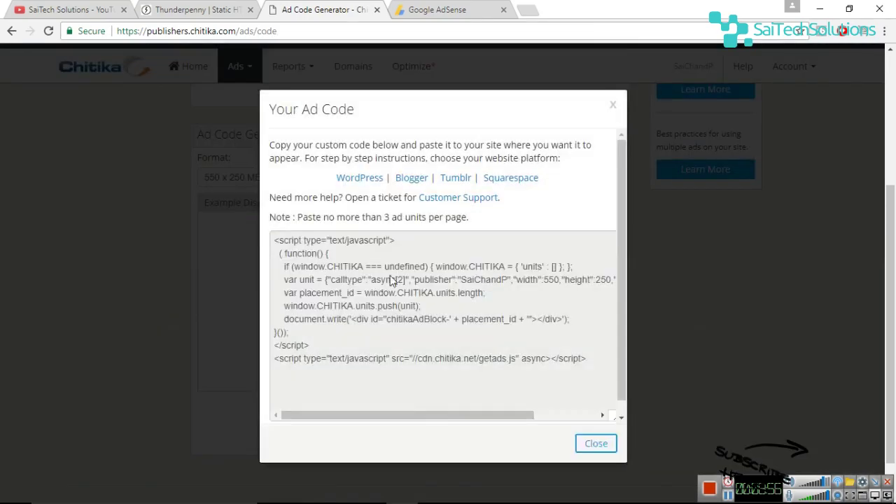
pyautogui.click(389, 280)
pyautogui.rightClick(389, 284)
pyautogui.click(412, 295)
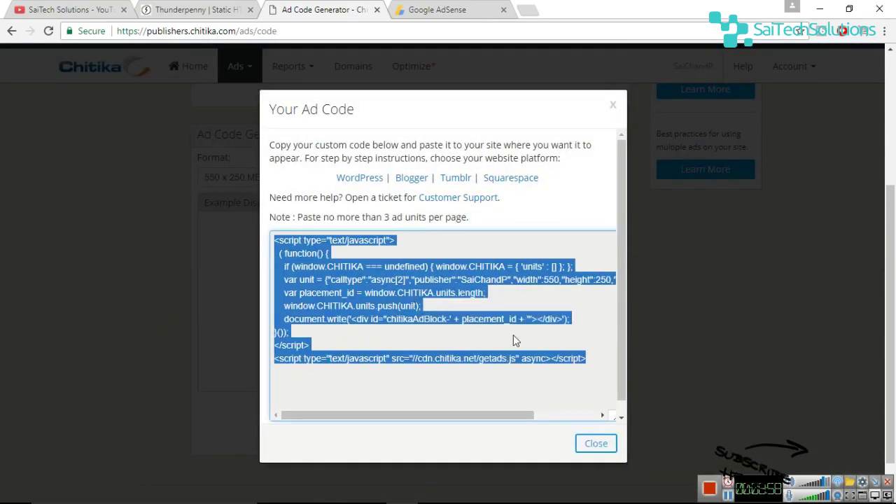
pyautogui.click(596, 444)
# - Return to the Thunderpenny editor and paste the Chitika ad code on a new line between the AdSense script and </center>
pyautogui.click(231, 9)
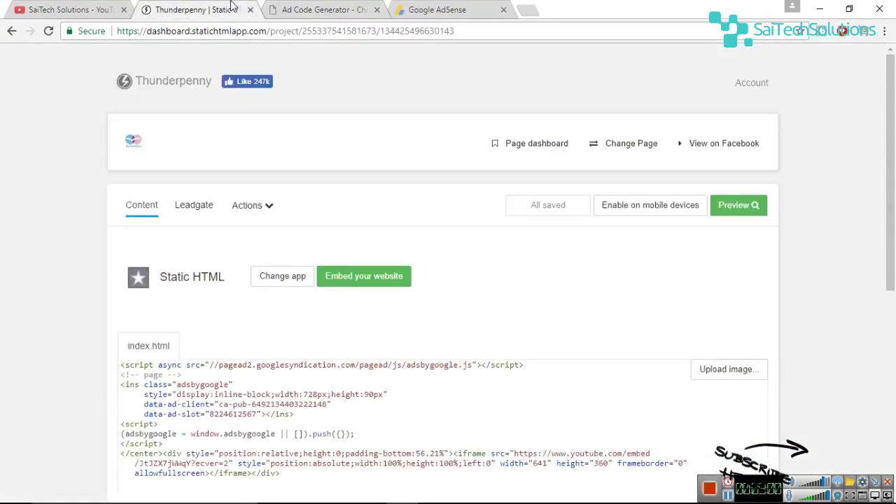
pyautogui.scroll(-2, 272, 311)
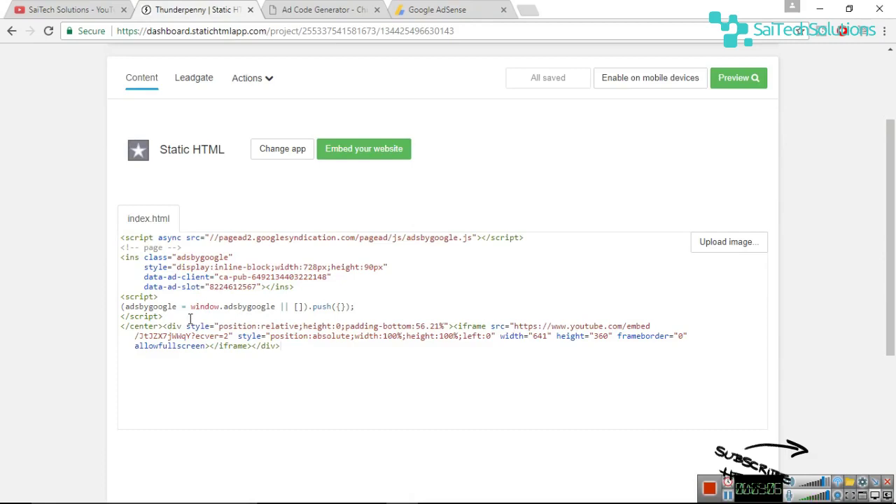
pyautogui.click(246, 317)
pyautogui.press('Return')
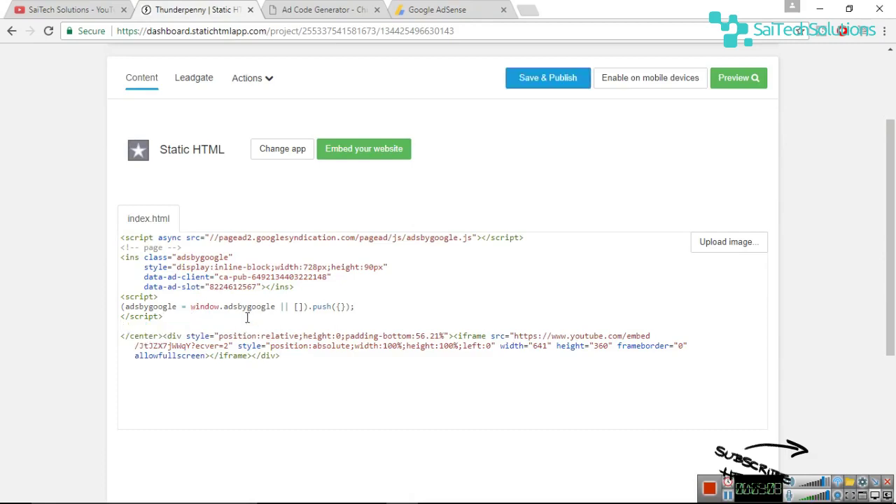
pyautogui.hotkey('ctrl', 'v')
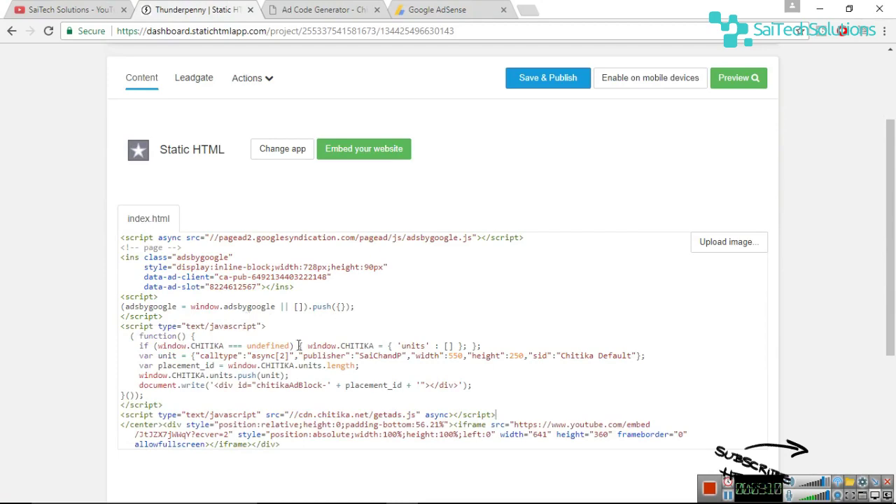
# - Save and publish the updated index.html with the Chitika code and open the page preview
pyautogui.scroll(2, 548, 154)
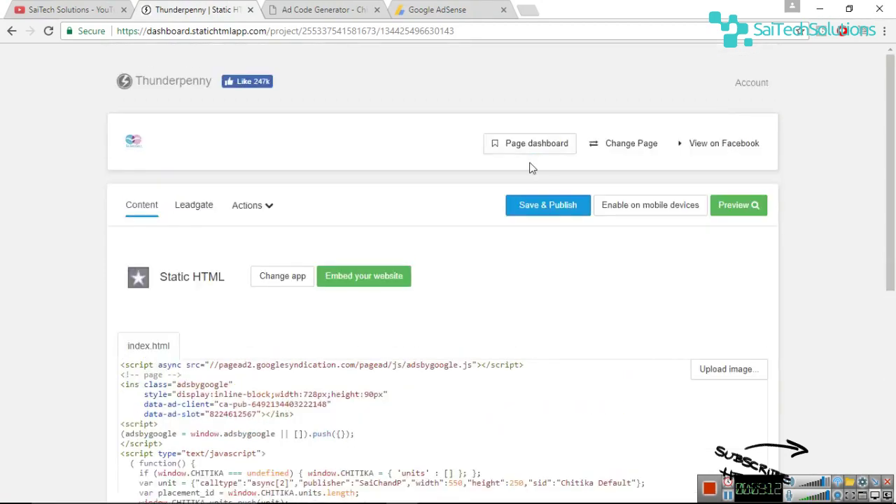
pyautogui.click(536, 219)
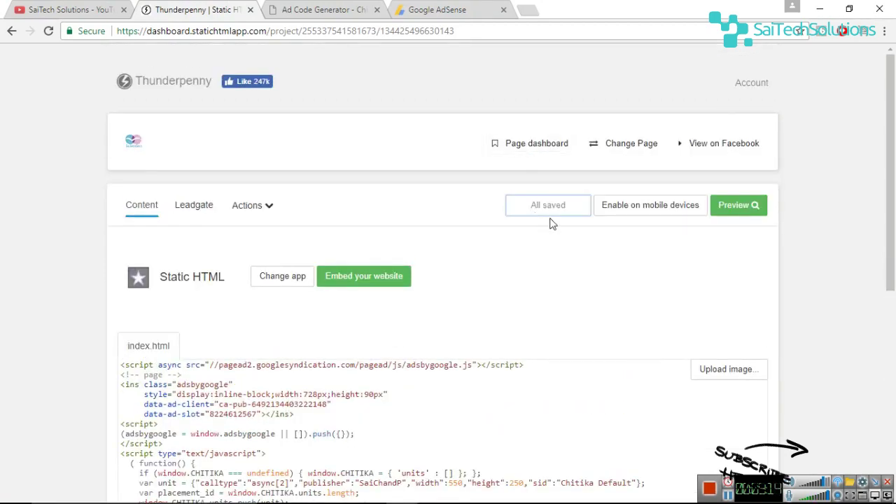
pyautogui.click(737, 205)
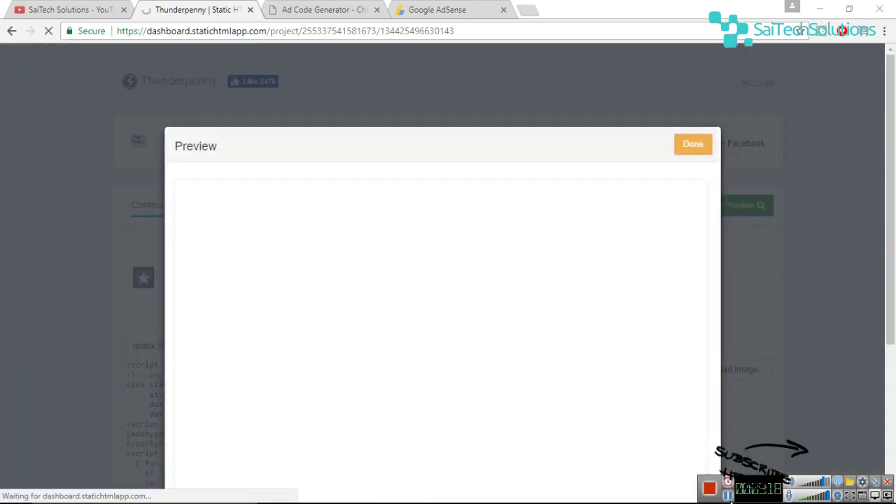
# - Check the ad and the embedded YouTube video in the page preview and close the preview
pyautogui.scroll(-1, 636, 286)
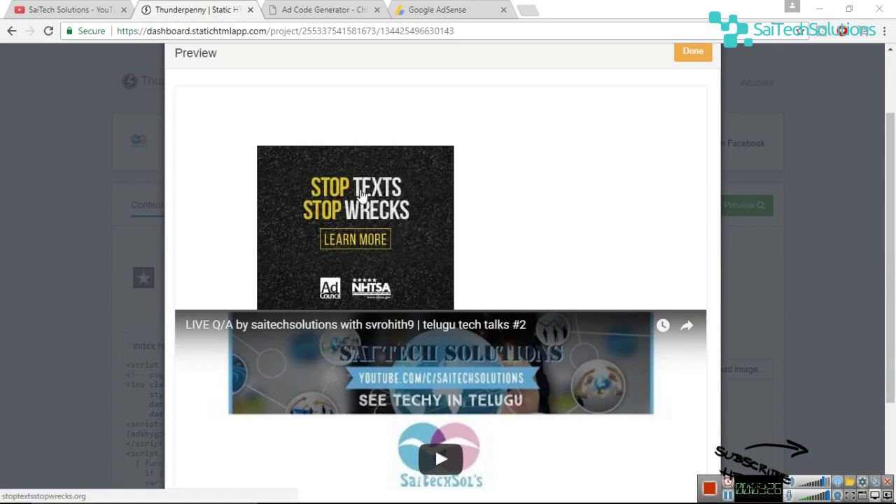
pyautogui.scroll(2, 894, 182)
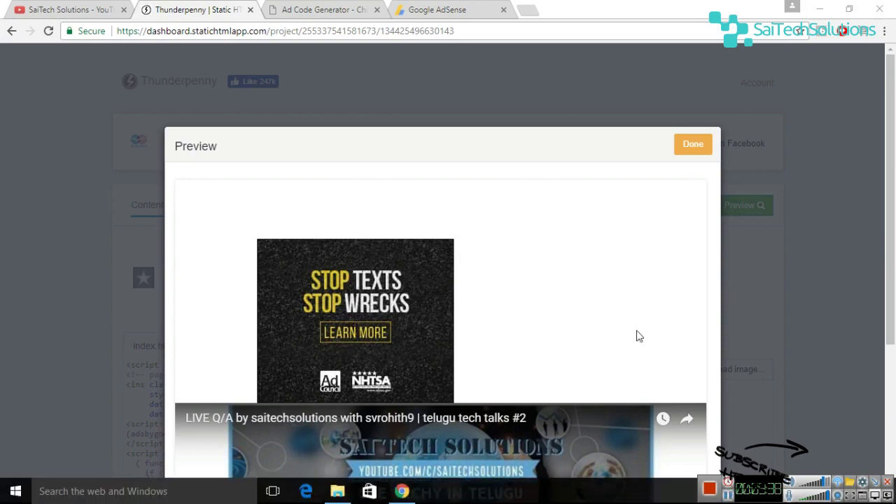
pyautogui.click(692, 144)
# - Switch to the Google AdSense browser tab and close it
pyautogui.click(326, 10)
pyautogui.click(441, 9)
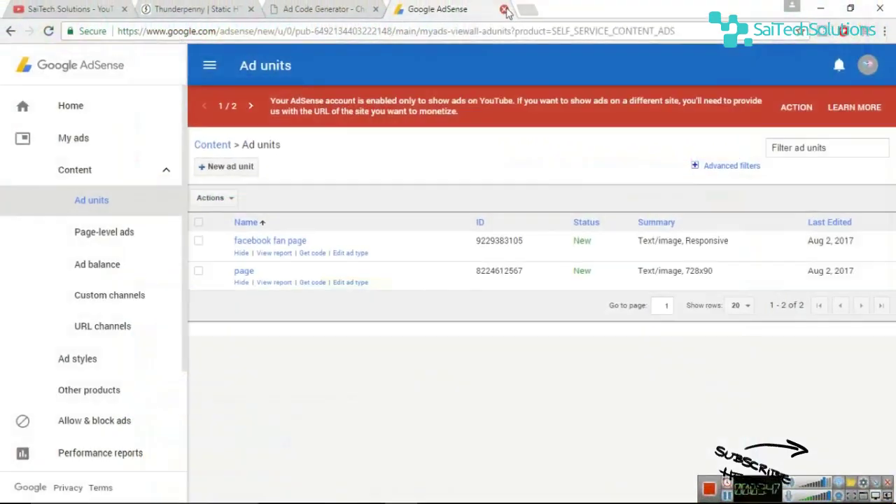
pyautogui.click(504, 10)
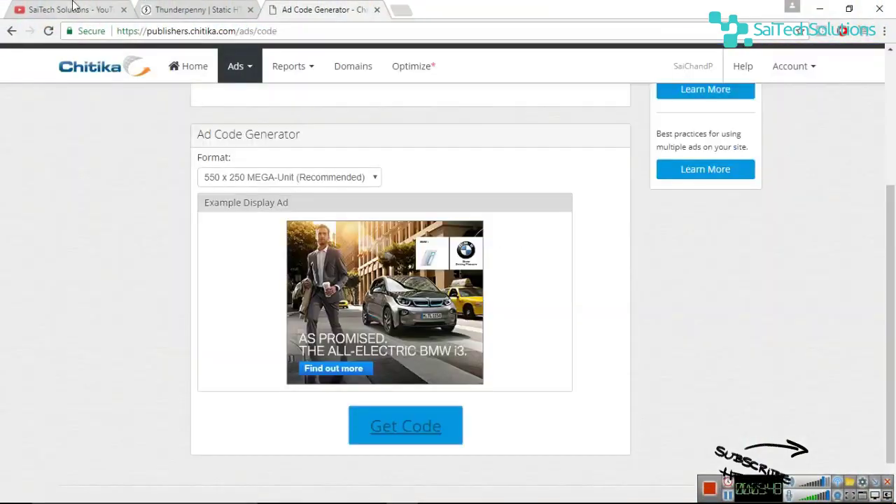
# - Open the Sai Tech Solutions Facebook page in a new browser tab and go to its Static HTML[11] section
pyautogui.click(402, 10)
pyautogui.write('facebook.com')
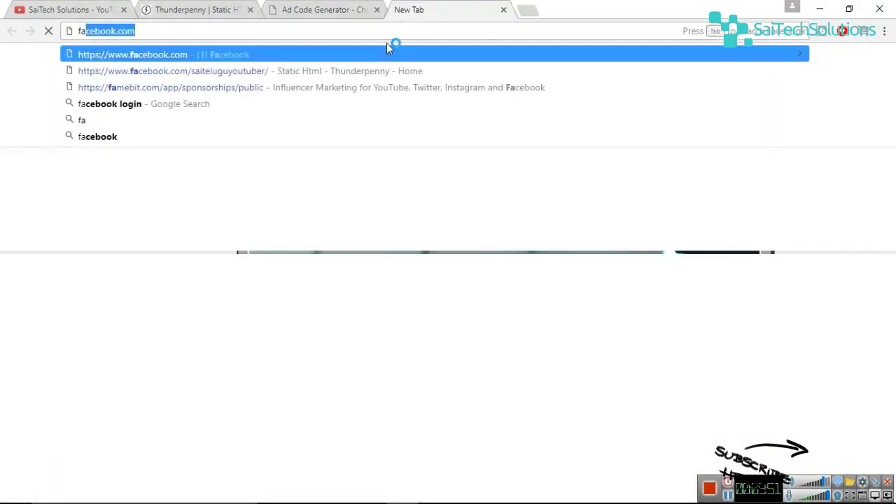
pyautogui.press('Return')
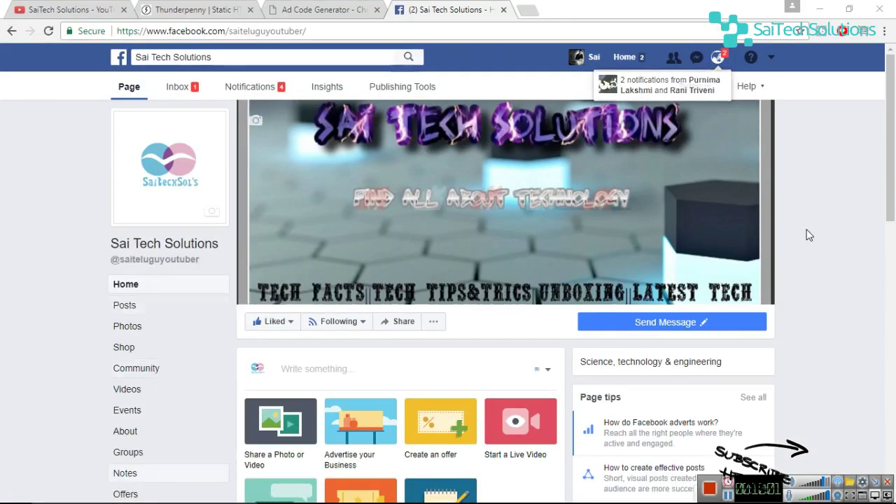
pyautogui.scroll(-2, 818, 220)
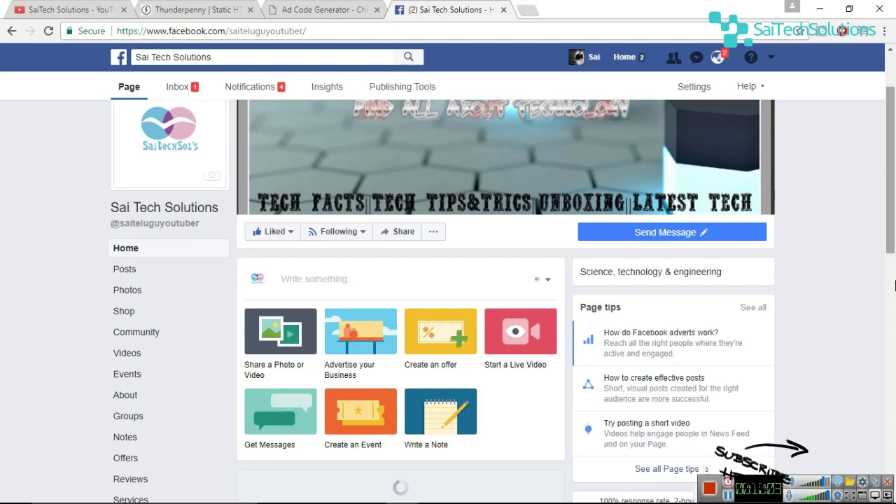
pyautogui.scroll(-3, 630, 394)
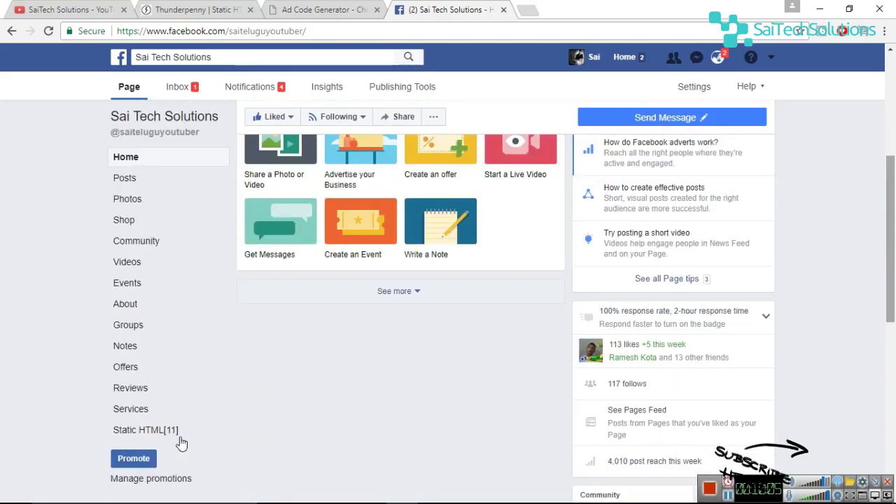
pyautogui.scroll(-2, 156, 434)
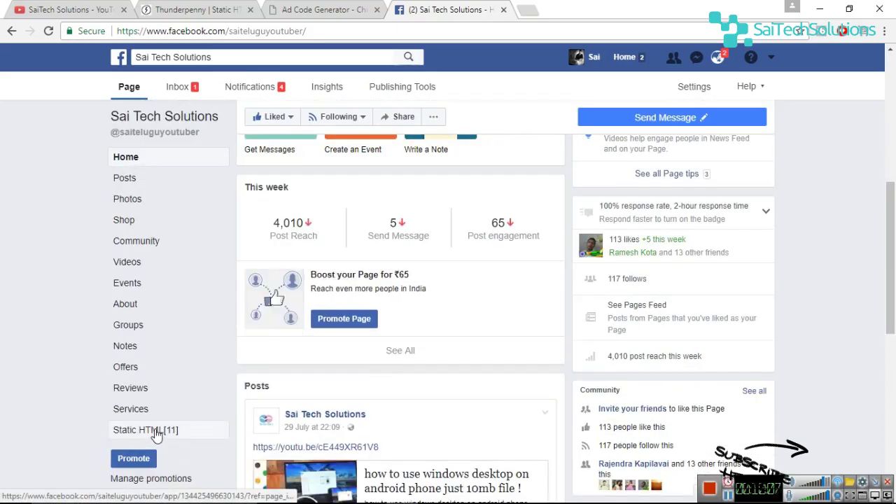
pyautogui.click(156, 434)
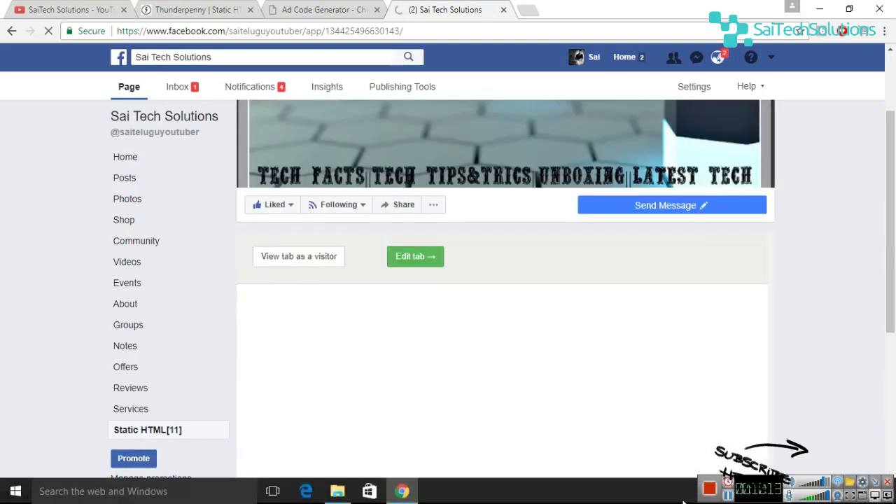
# - Examine how the published ad and the embedded video are laid out in the Static HTML[11] section of the Facebook page
pyautogui.scroll(-2, 895, 208)
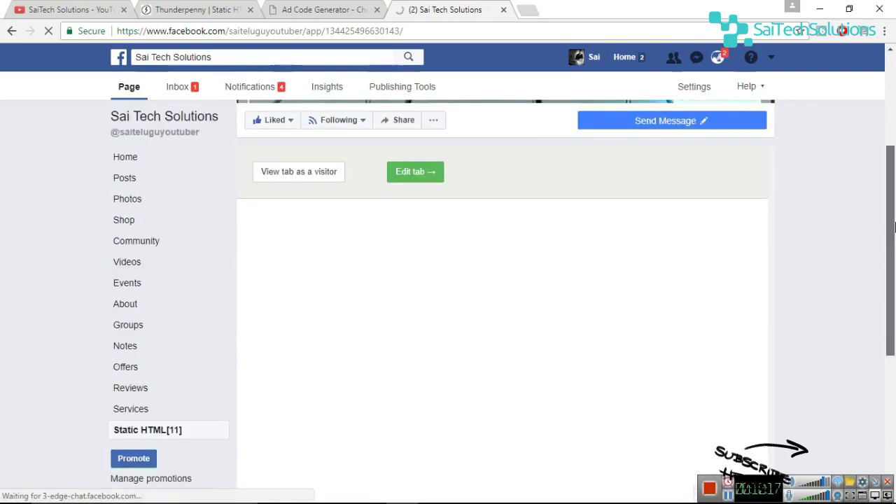
pyautogui.scroll(-1, 893, 224)
pyautogui.scroll(-2, 894, 265)
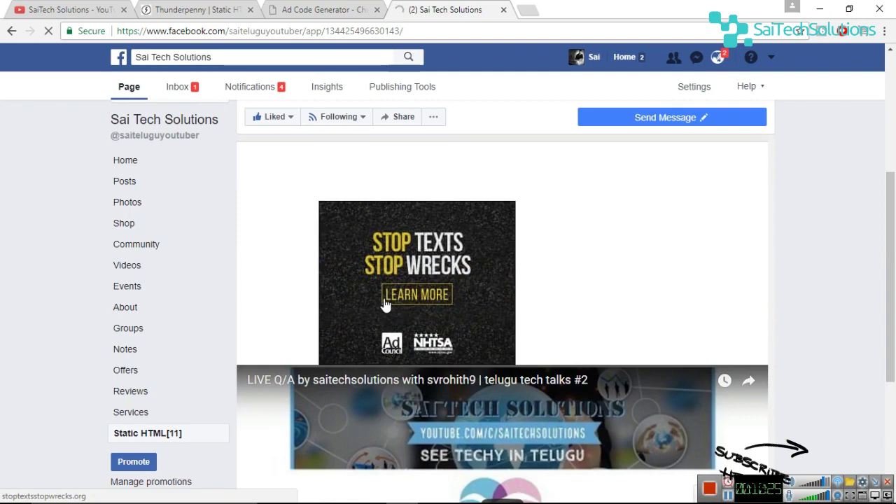
pyautogui.scroll(-3, 892, 382)
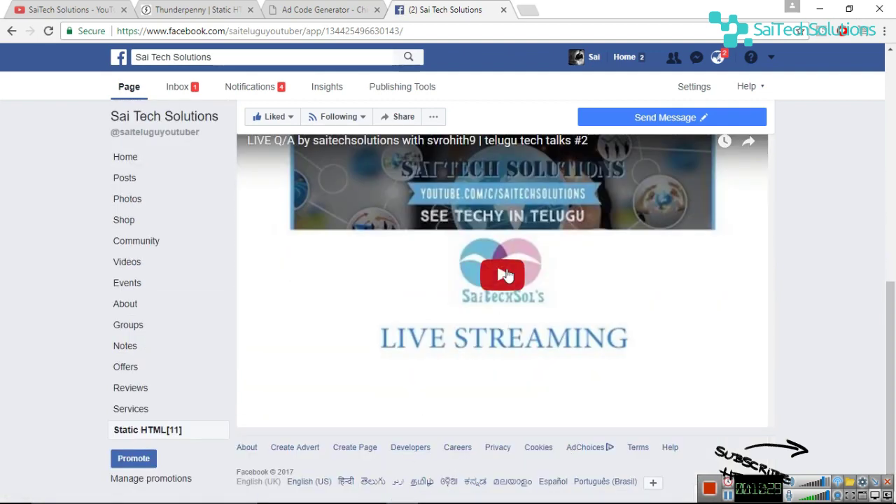
pyautogui.scroll(3, 892, 293)
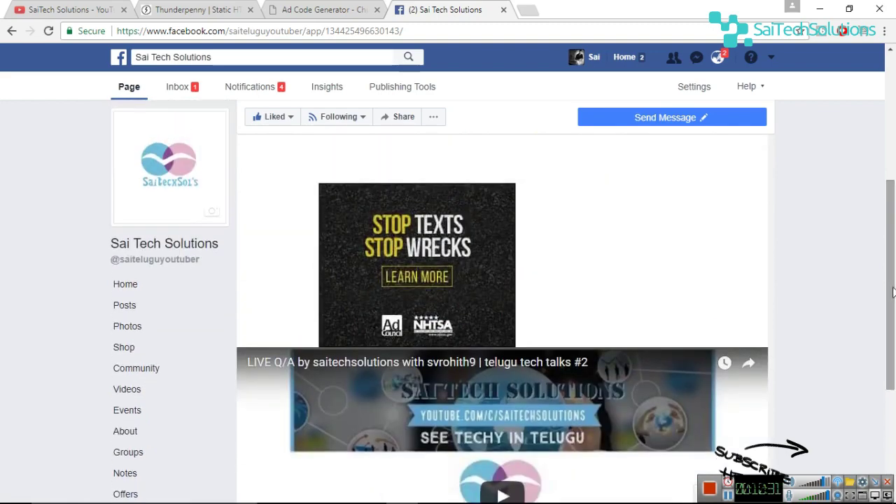
pyautogui.scroll(3, 784, 214)
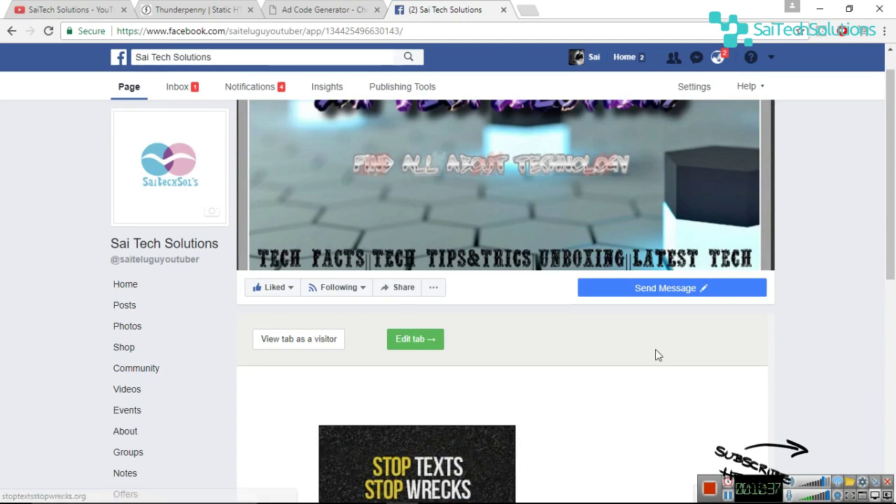
pyautogui.scroll(-1, 835, 319)
pyautogui.scroll(-3, 835, 318)
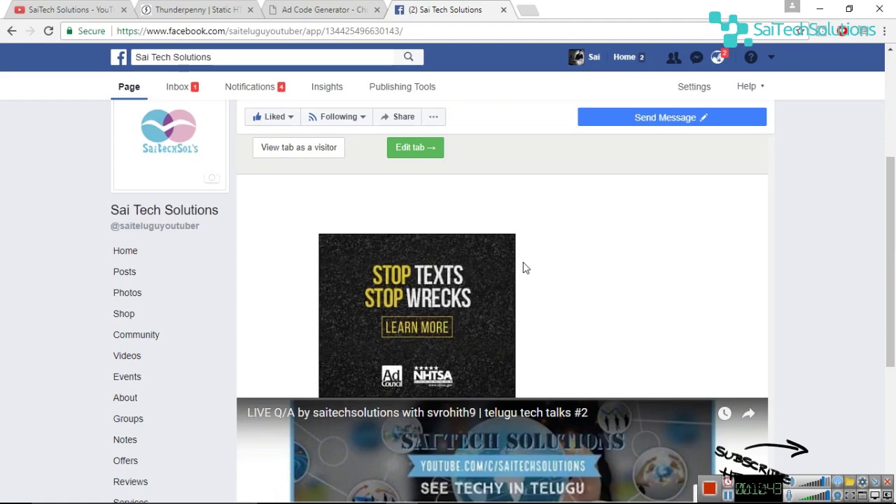
pyautogui.moveTo(893, 301); pyautogui.dragTo(894, 341)
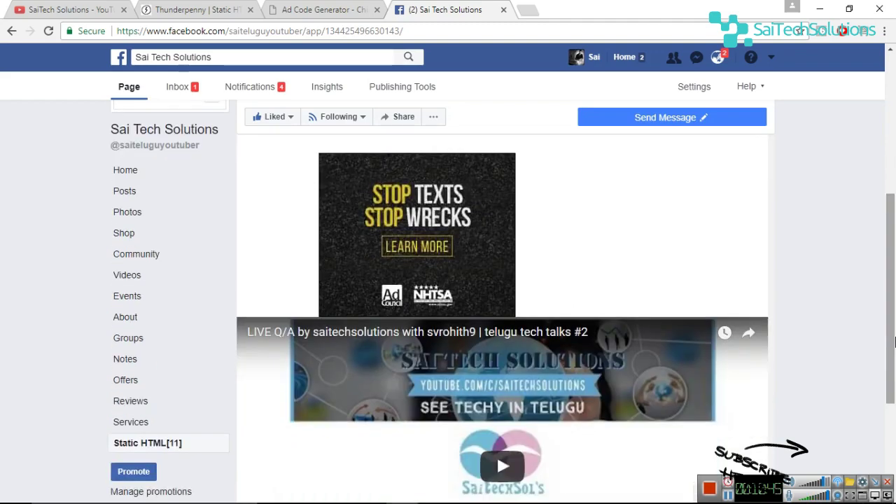
pyautogui.moveTo(894, 304); pyautogui.dragTo(894, 203)
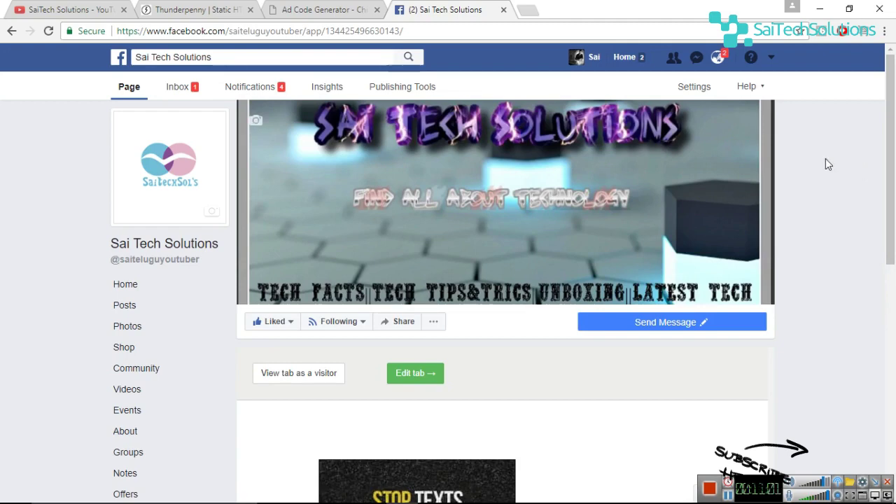
# - Switch back to the Chitika ad code page and look over its Quick Start section
pyautogui.click(347, 8)
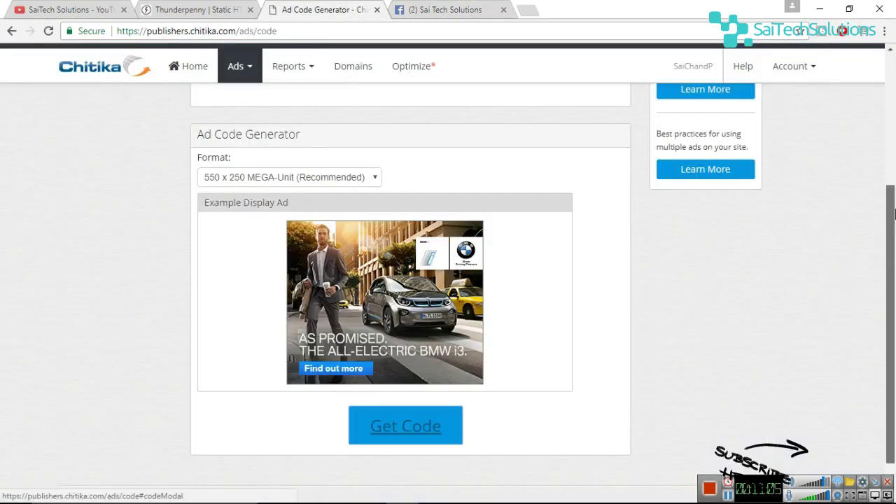
pyautogui.moveTo(891, 294); pyautogui.dragTo(892, 161)
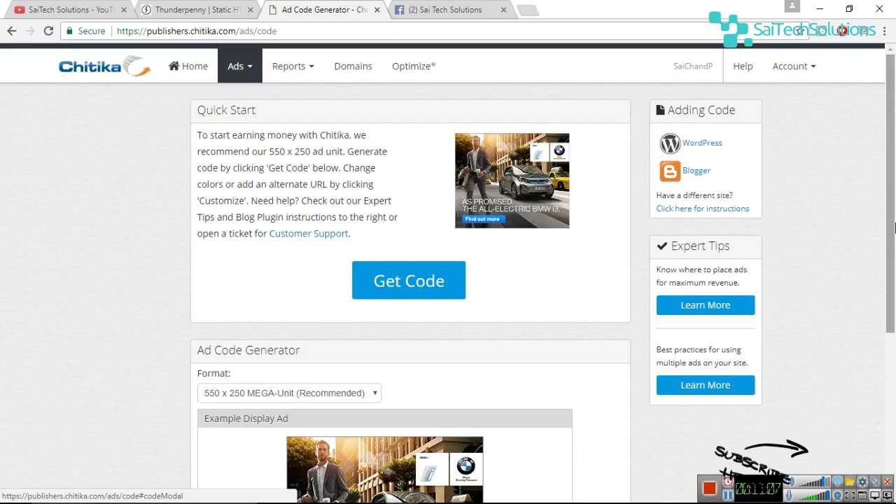